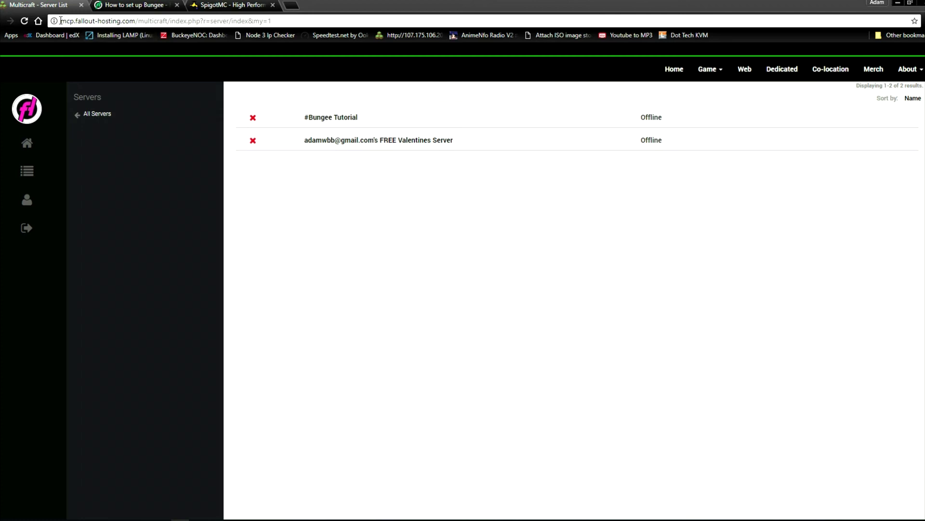
Open the details page of the FREE Valentines server, offline on port 25591.
drag(60, 20, 134, 20)
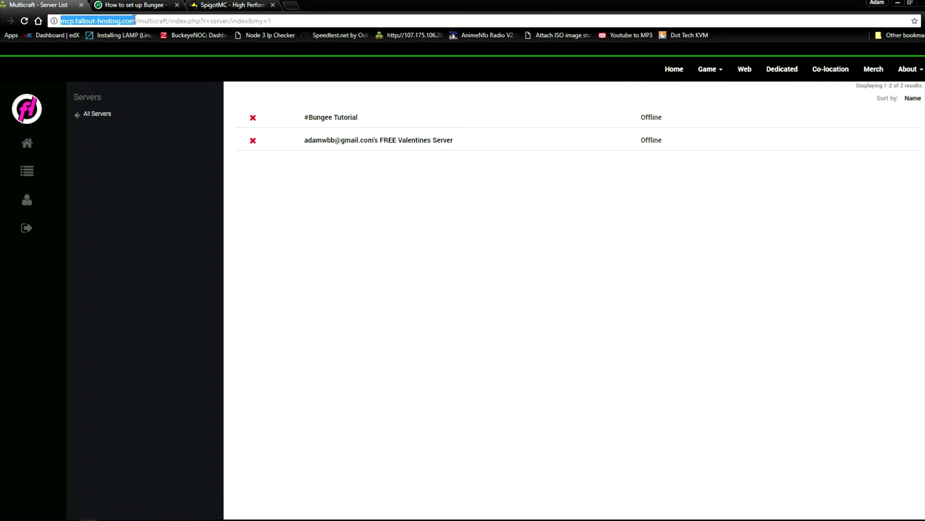
click(349, 195)
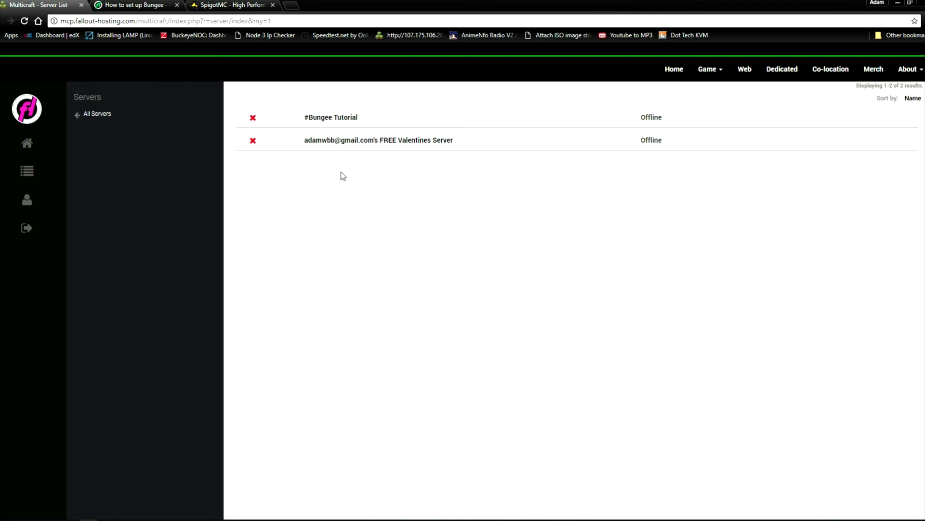
click(331, 143)
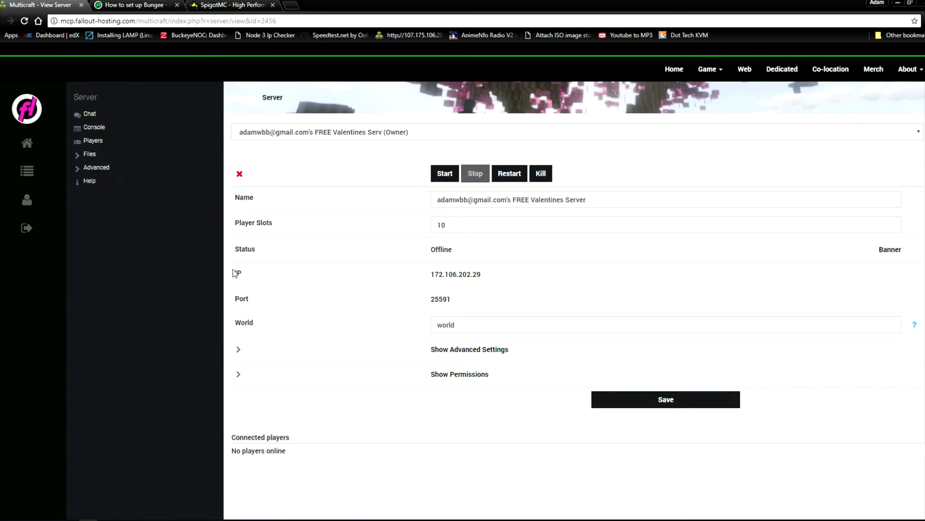
drag(429, 275, 465, 288)
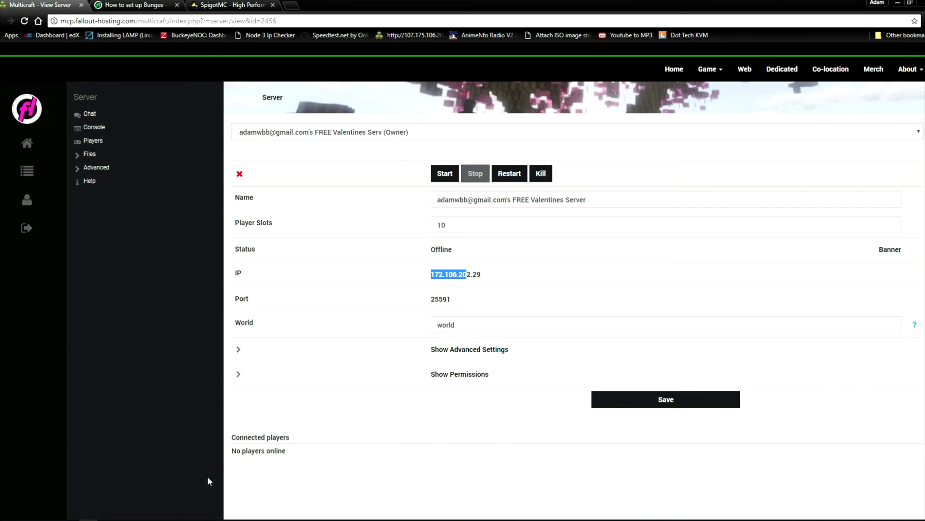
click(144, 518)
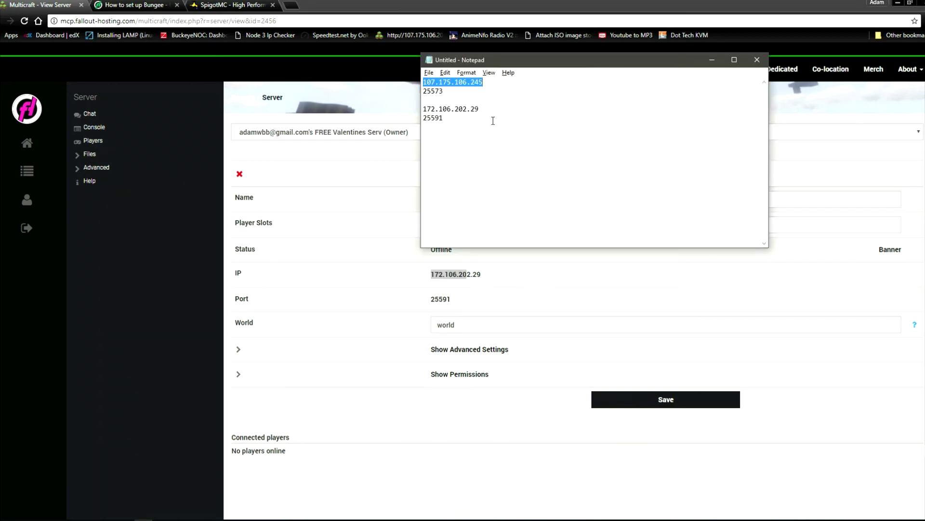
drag(490, 122, 435, 103)
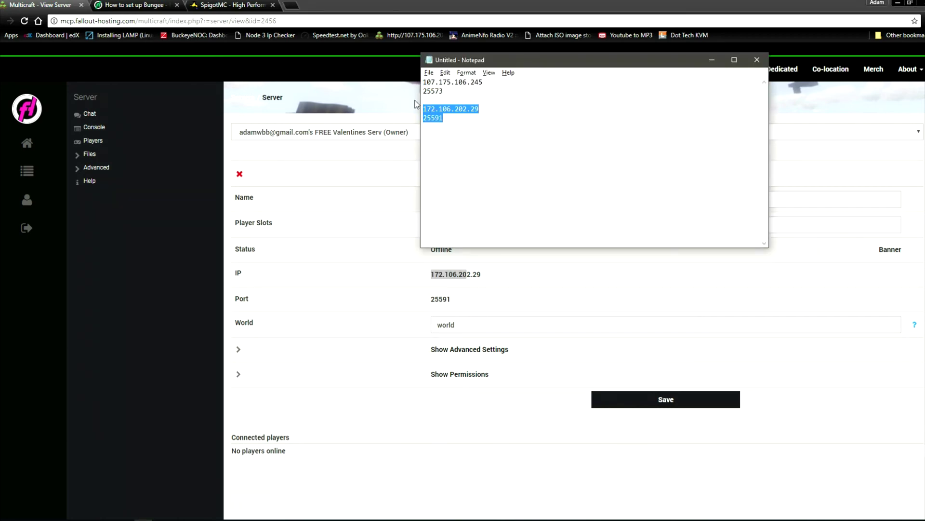
click(487, 138)
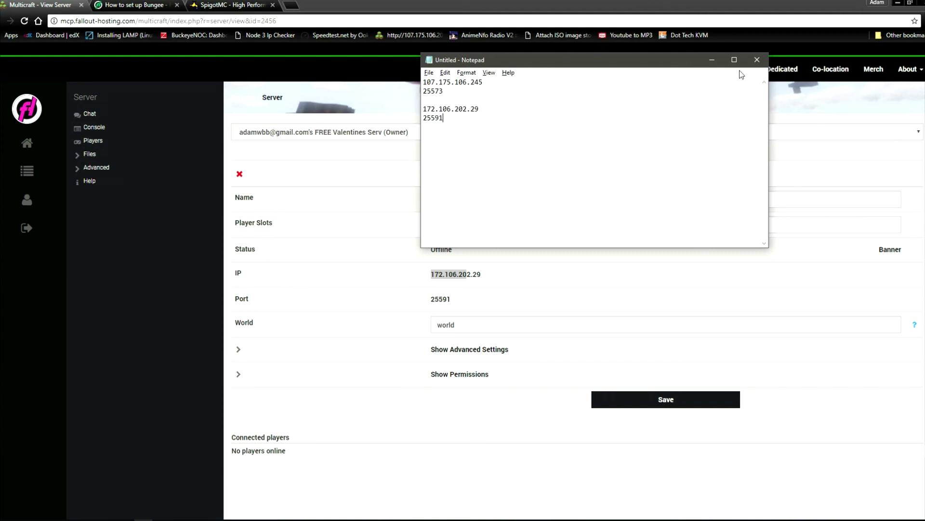
click(710, 59)
click(376, 255)
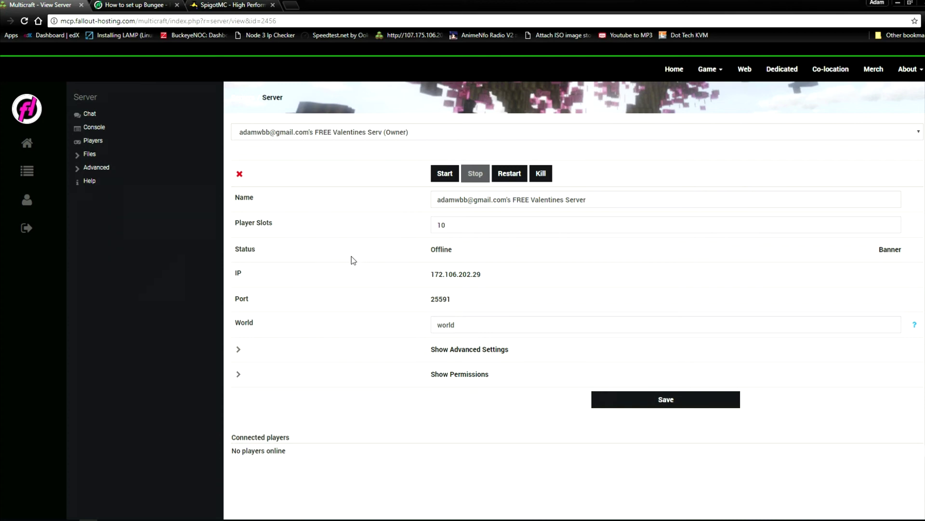
Log in to the server's FTP File Access with the Multicraft password.
click(90, 154)
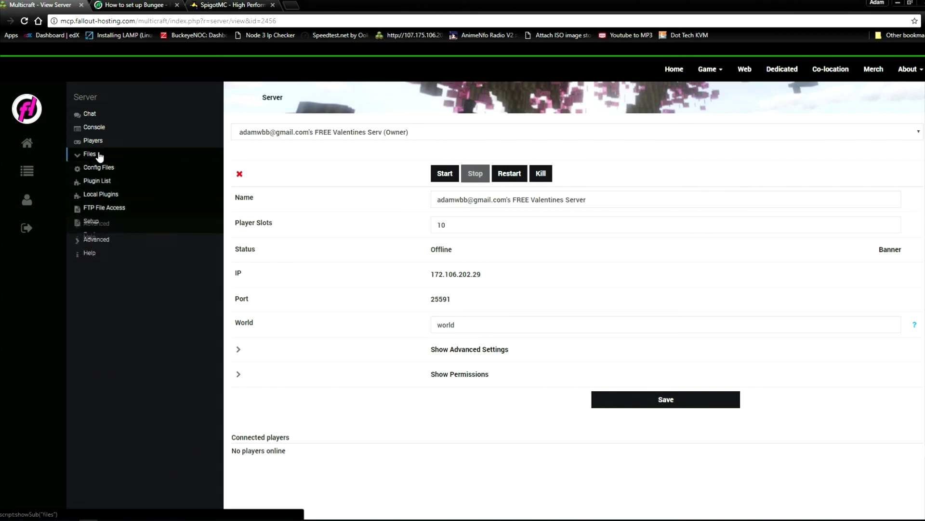
click(100, 208)
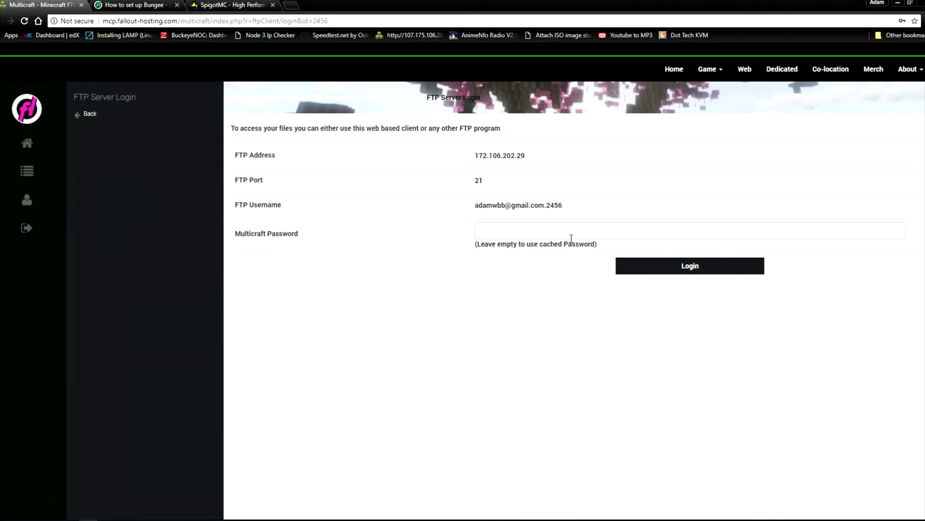
click(566, 234)
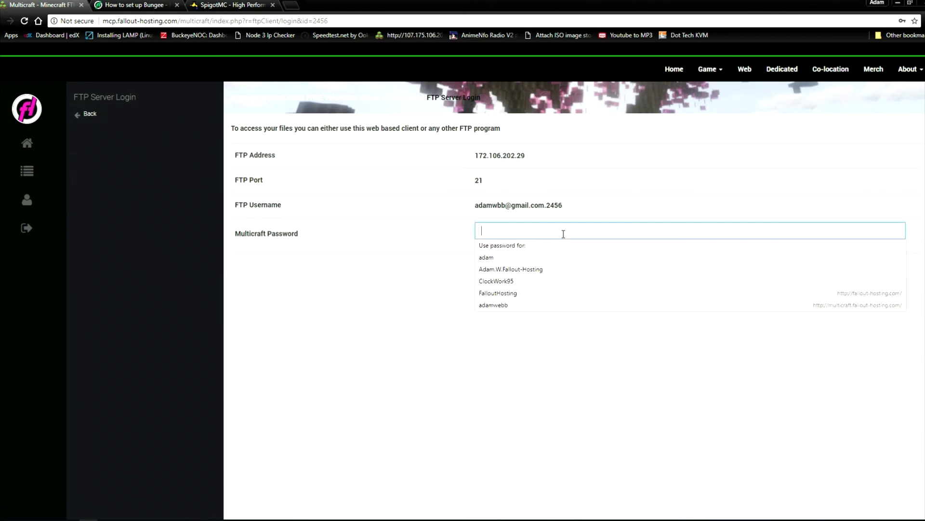
text(••)
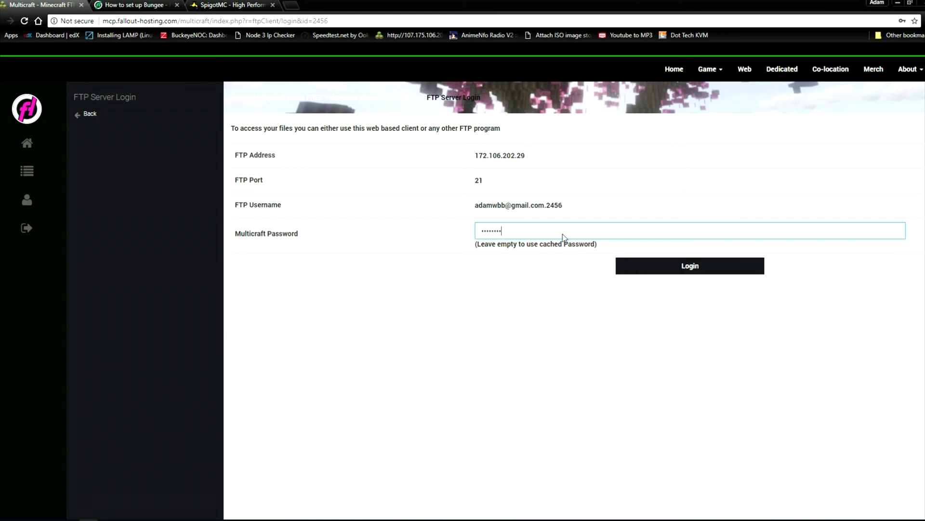
key(Return)
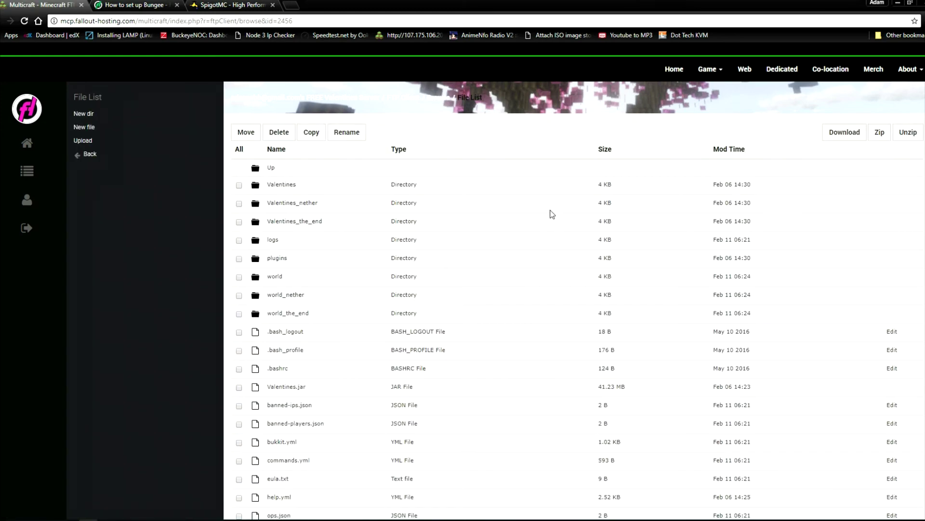
Open server.properties in the file editor.
scroll(595, 285, down, 2)
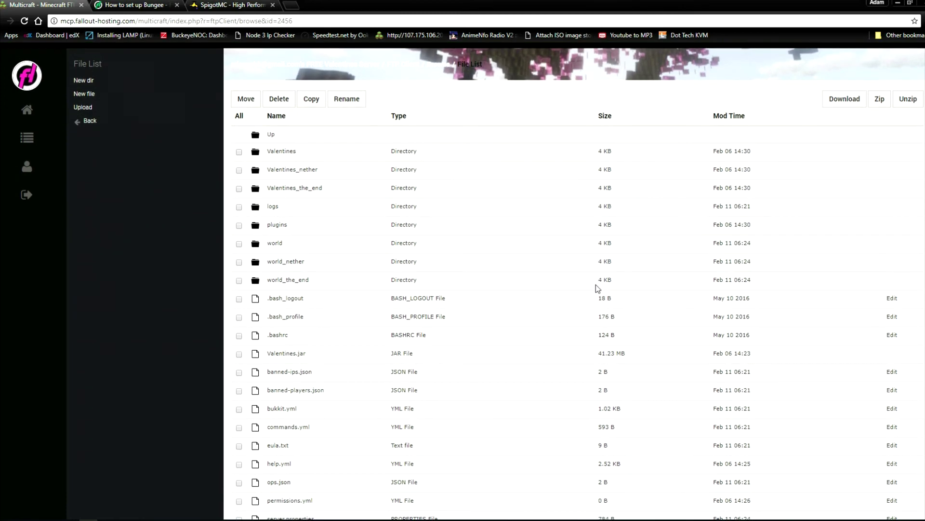
scroll(596, 284, down, 2)
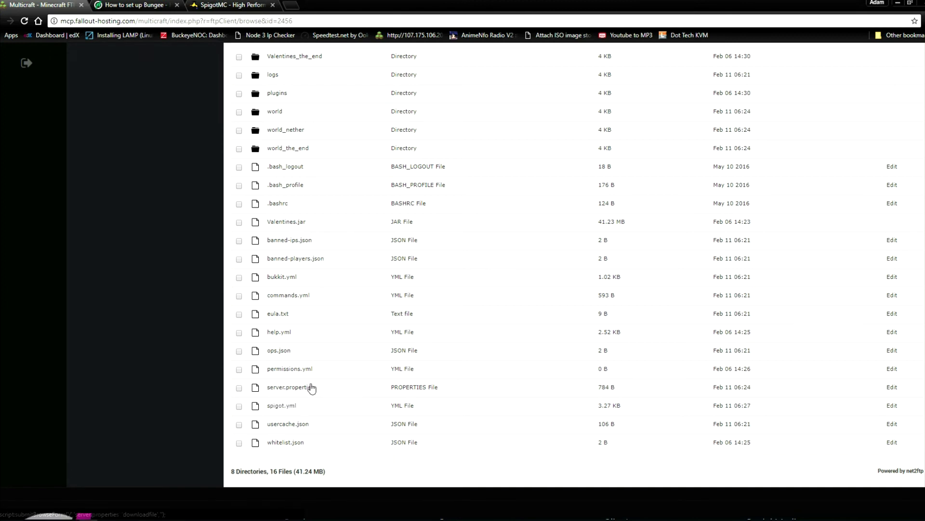
click(891, 388)
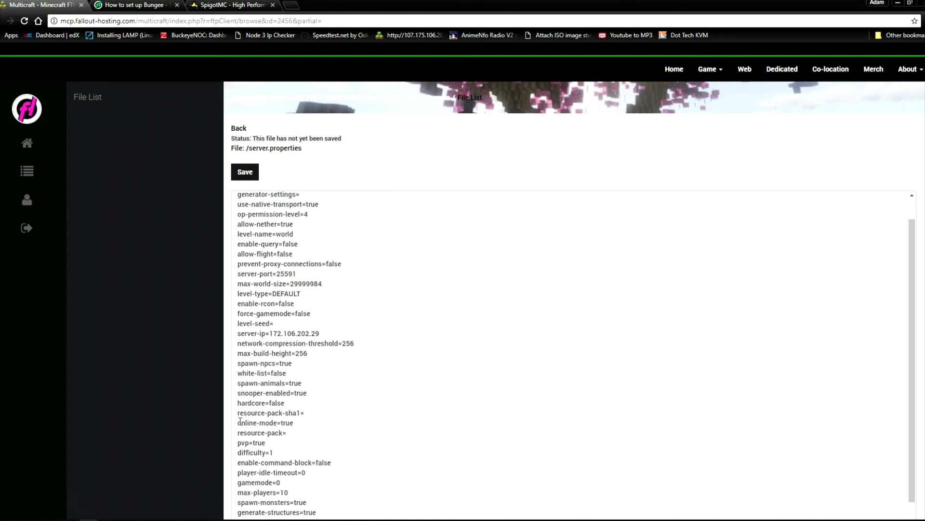
Change online-mode from true to false in server.properties and save the file.
drag(238, 421, 291, 422)
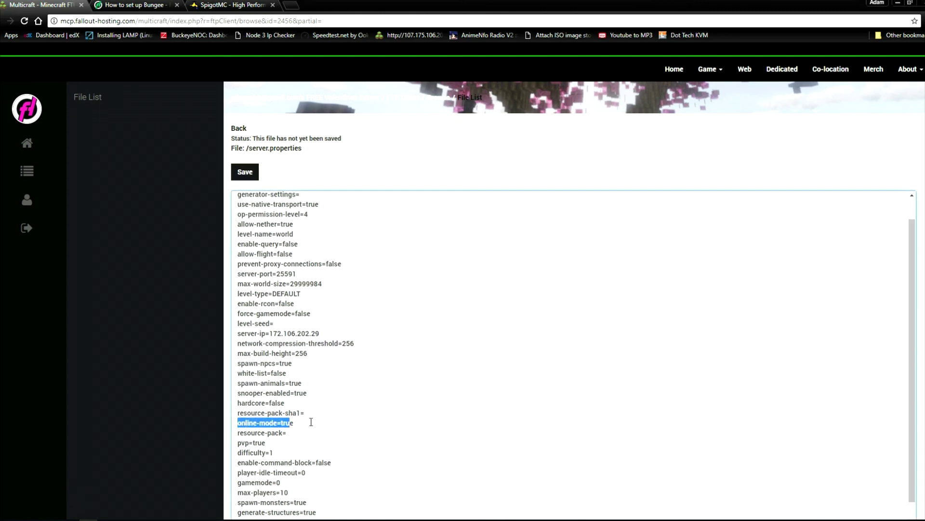
click(309, 422)
double_click(289, 422)
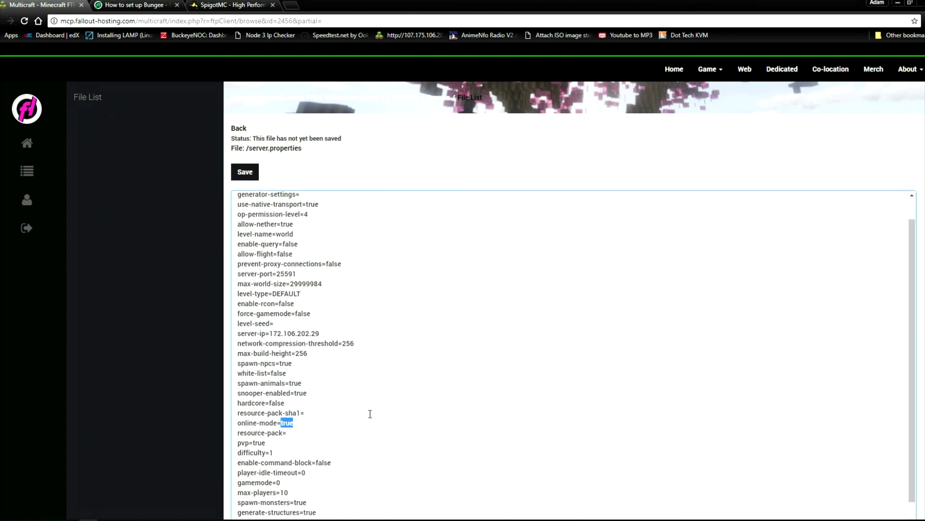
text(false)
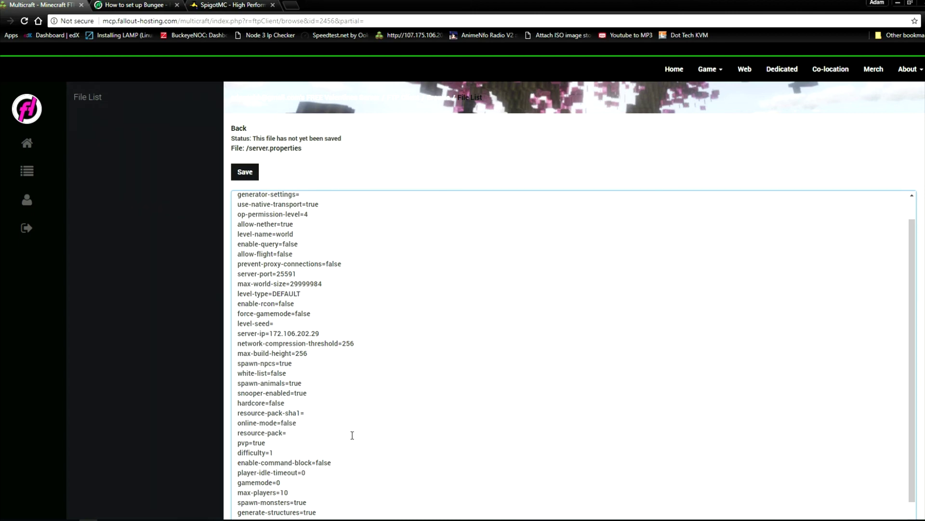
click(246, 173)
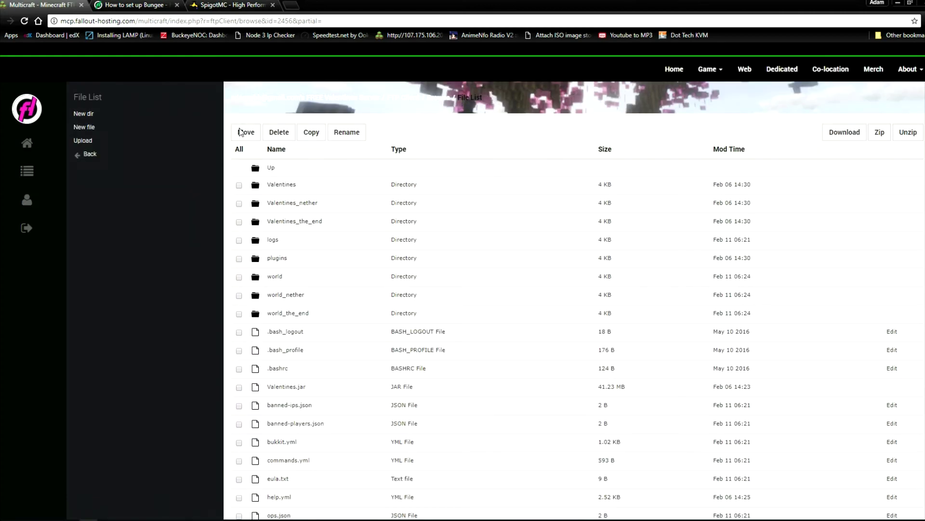
Change bungeecord from false to true in spigot.yml and save the file.
scroll(349, 444, down, 1)
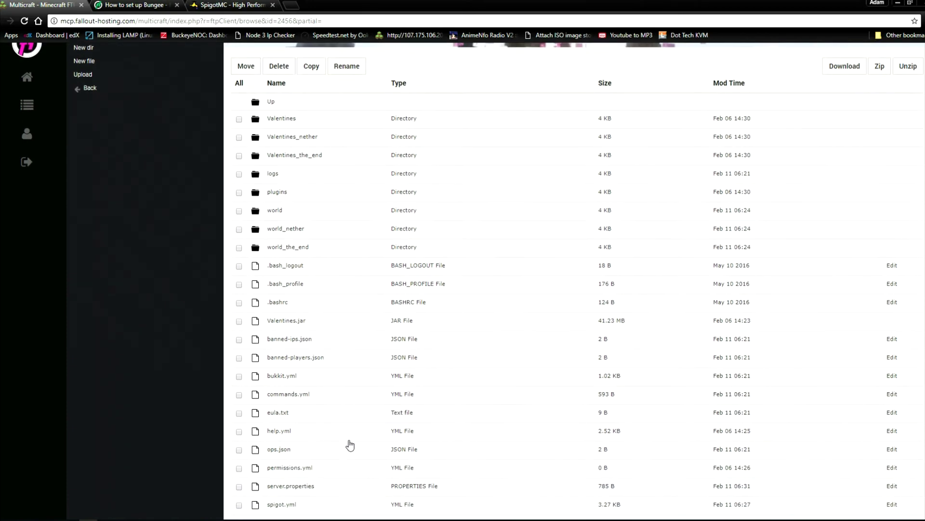
scroll(350, 444, down, 1)
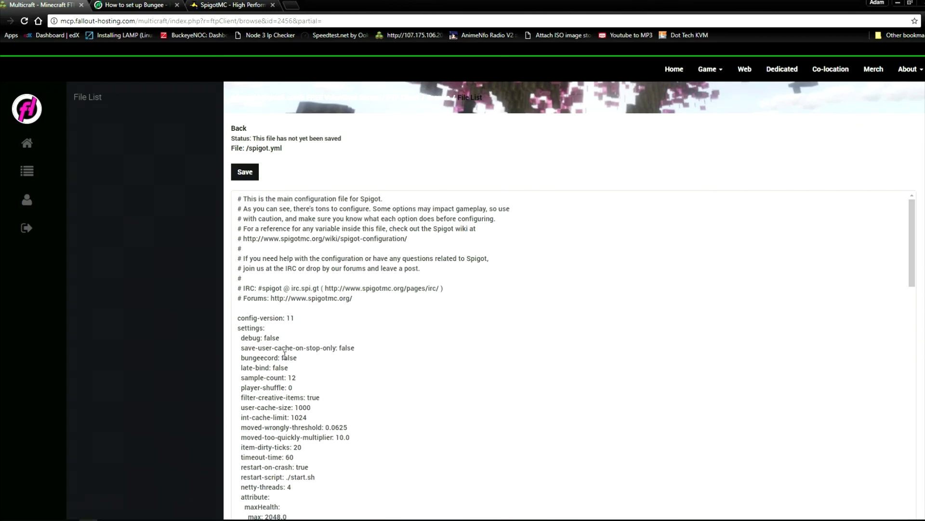
drag(282, 357, 293, 360)
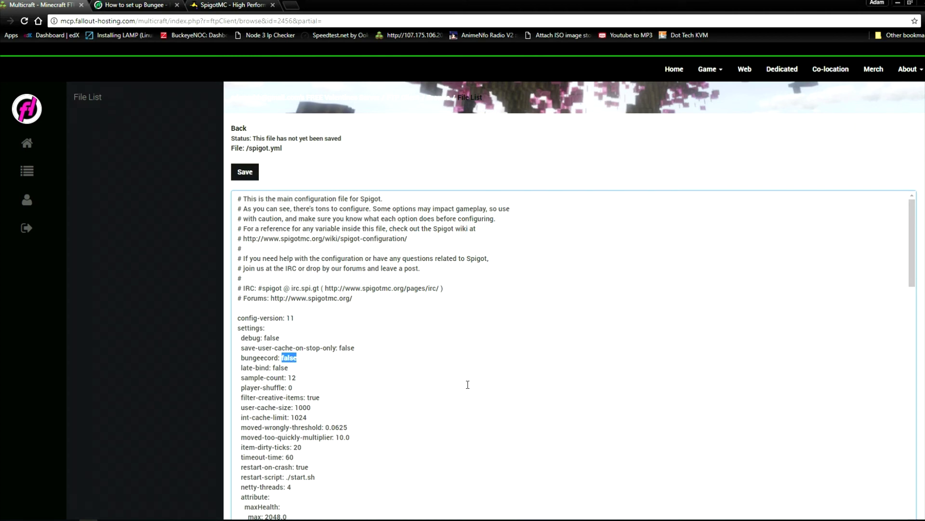
text(true)
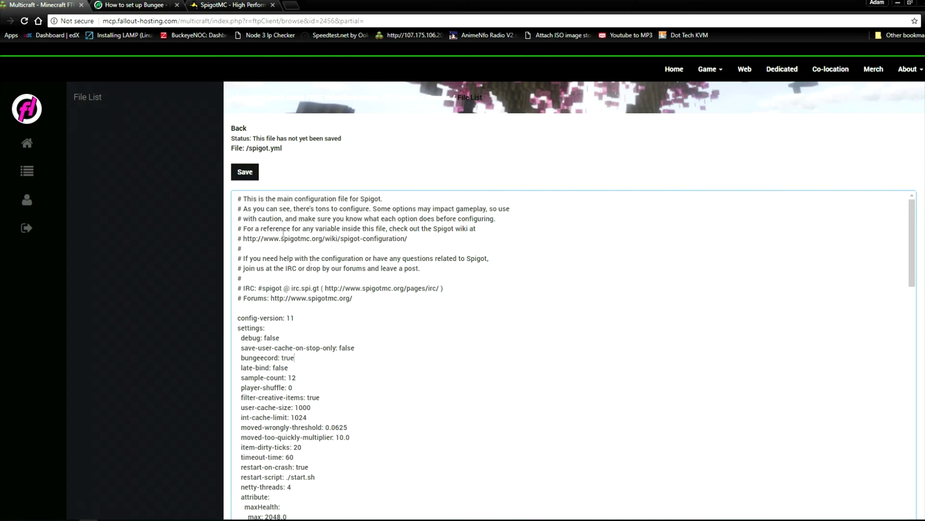
click(247, 173)
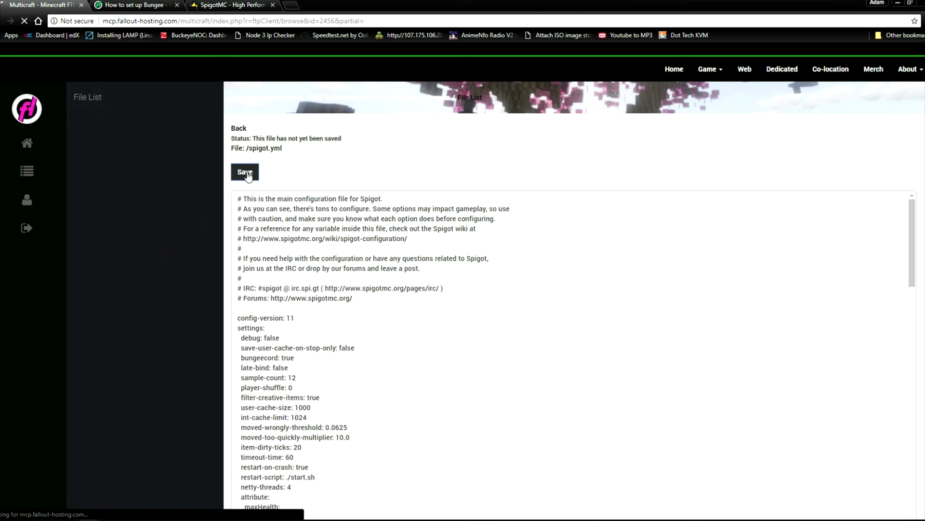
click(238, 128)
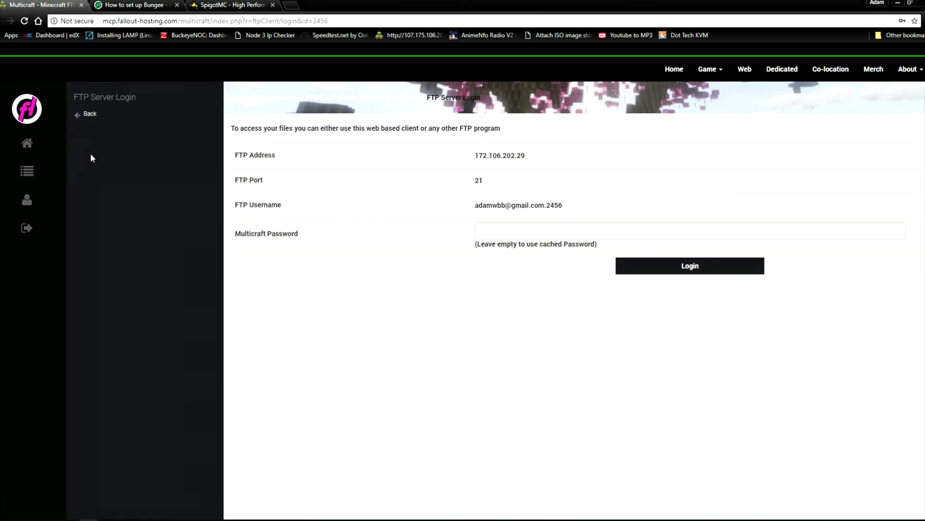
Switch to the #Bungee Tutorial server and expand its advanced settings.
click(92, 115)
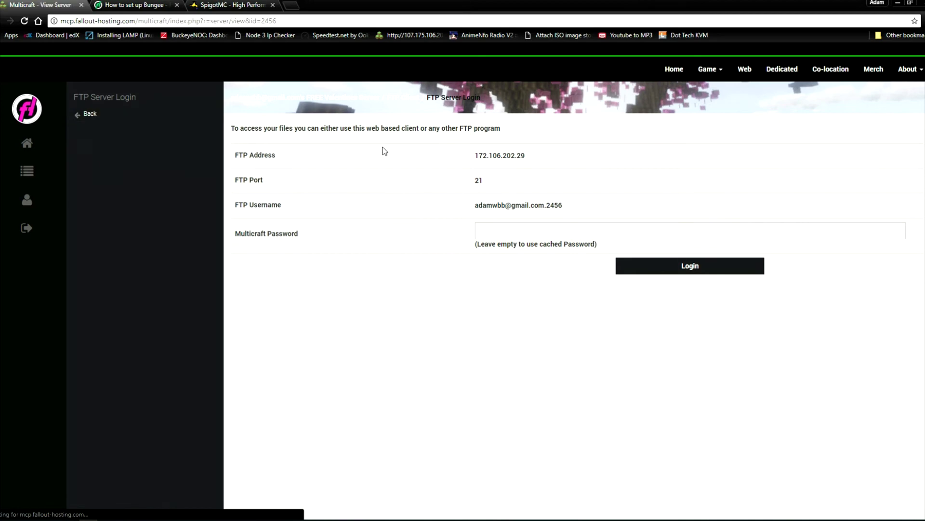
click(366, 134)
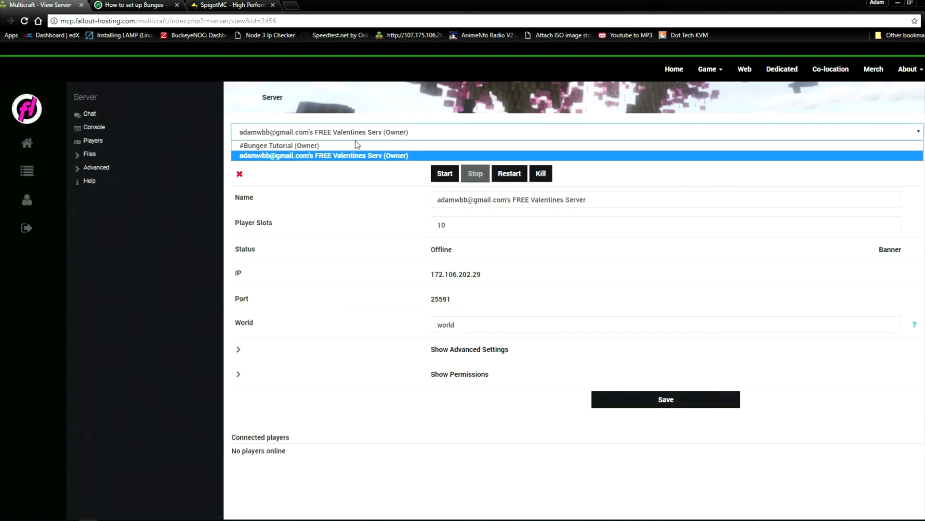
click(294, 147)
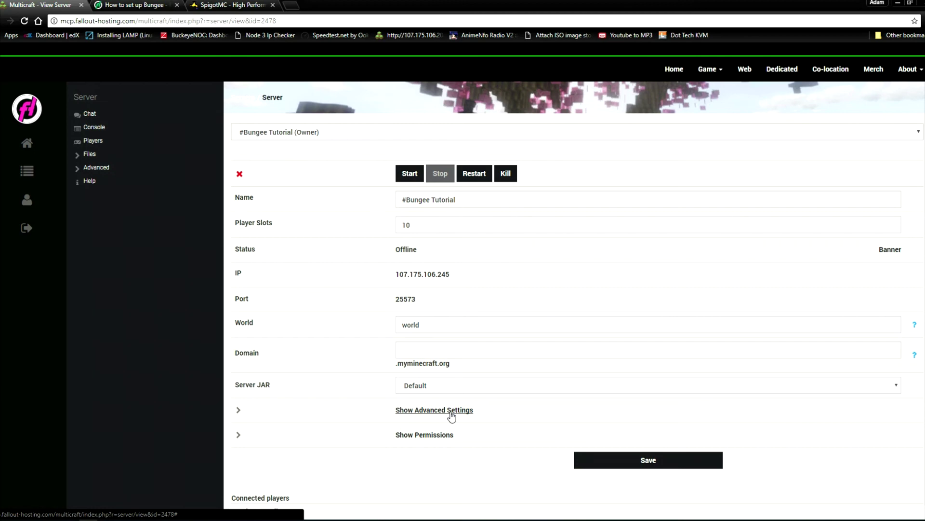
click(451, 410)
Set 'Look for JARs in' to the server JAR directory and save the settings.
scroll(451, 416, down, 2)
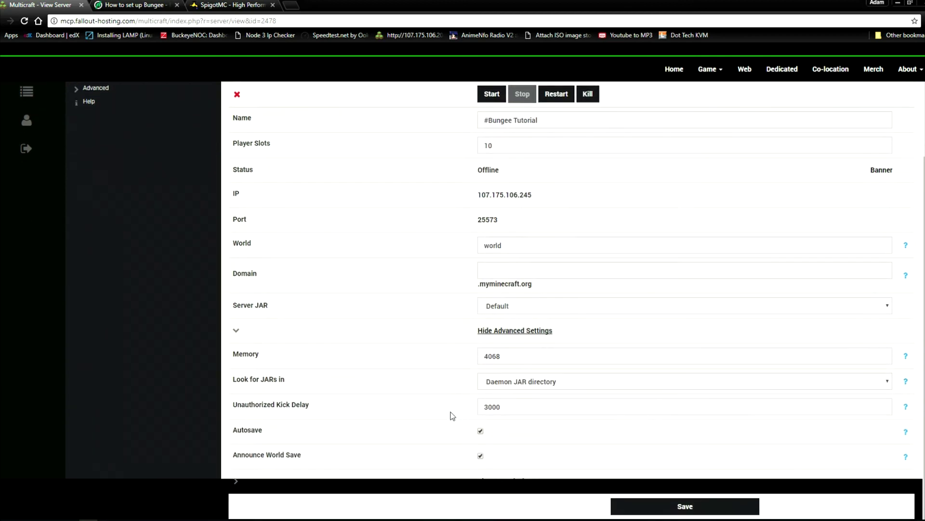
scroll(452, 416, up, 1)
scroll(453, 416, down, 2)
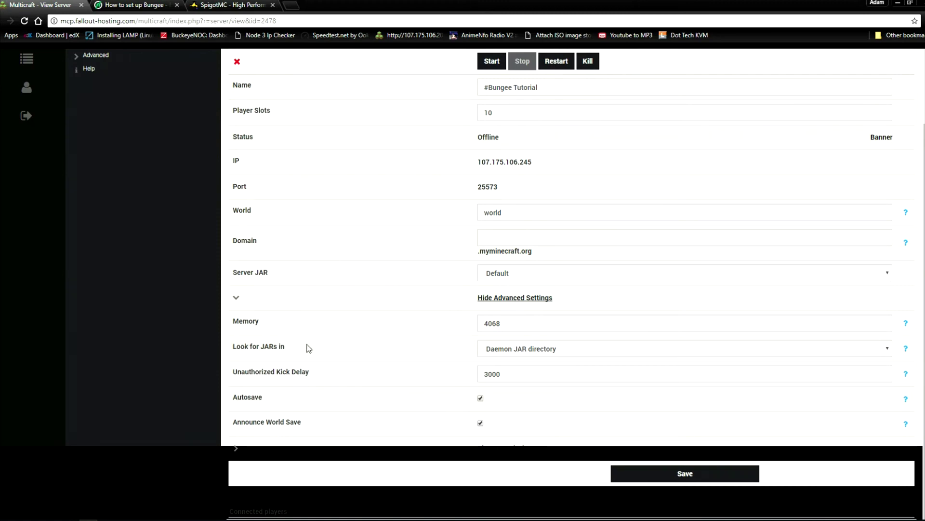
click(495, 349)
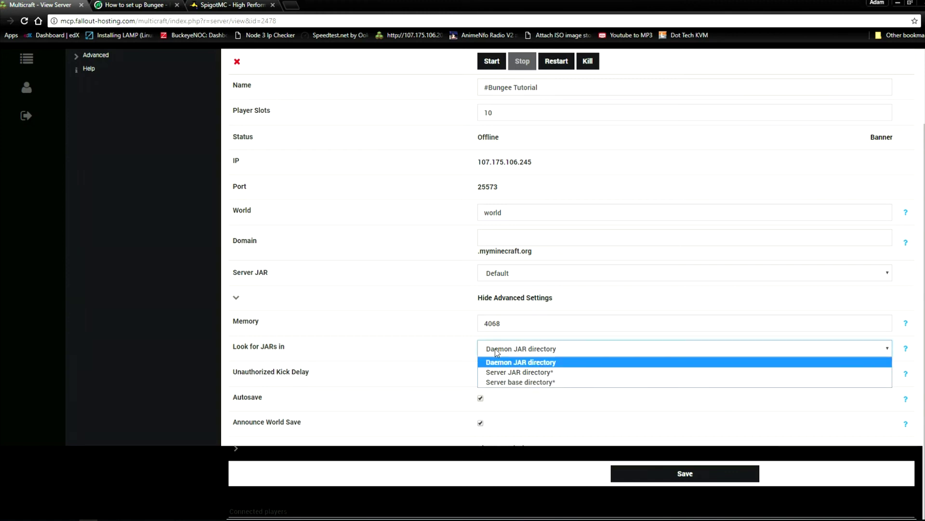
click(513, 373)
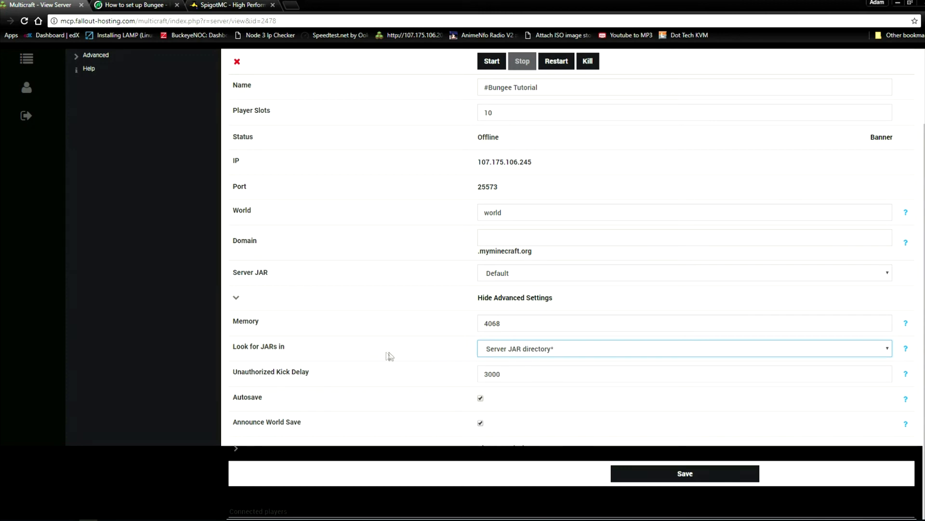
click(682, 477)
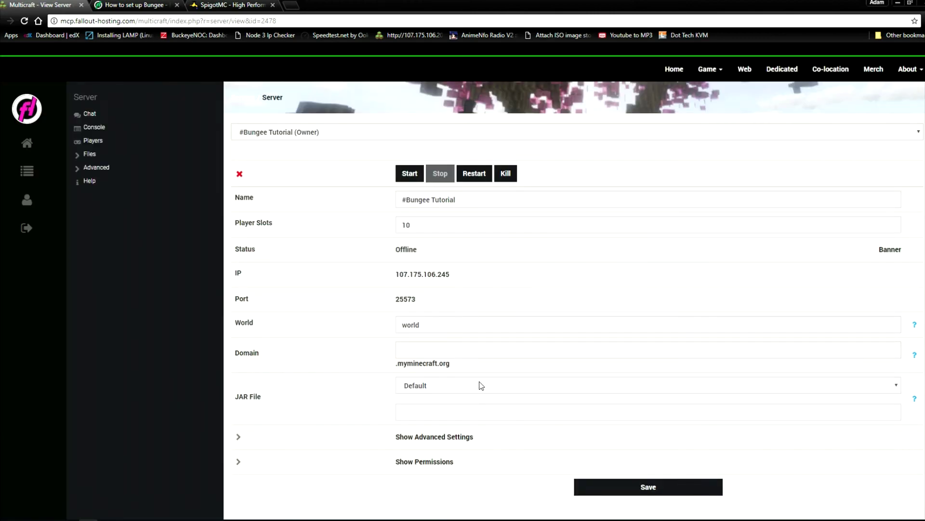
Choose Custom.jar as the server's JAR File.
click(480, 386)
click(448, 362)
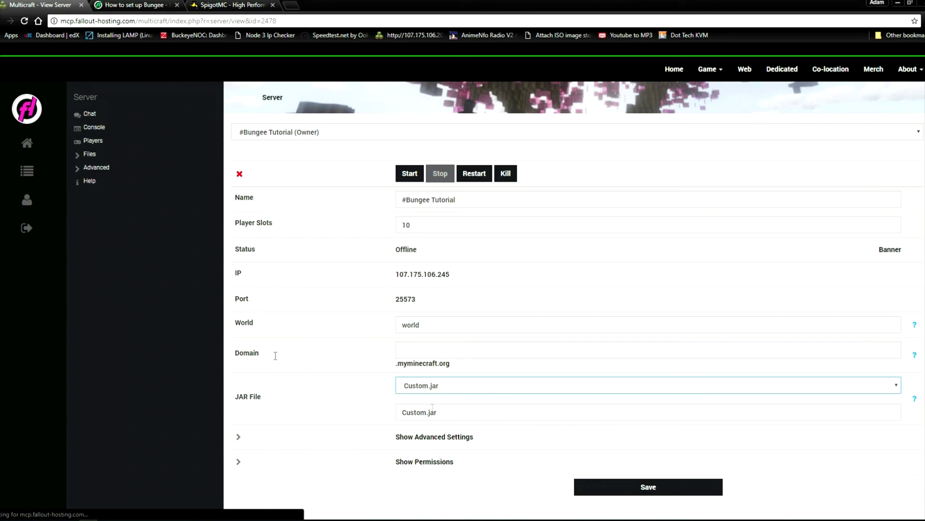
click(212, 5)
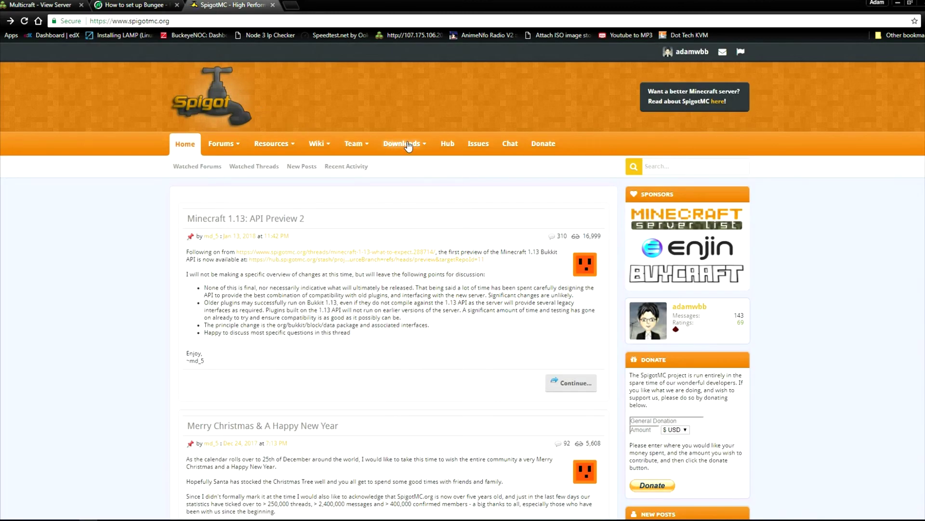
Go to the BungeeCord downloads page from SpigotMC's Downloads menu.
mouse_move(408, 146)
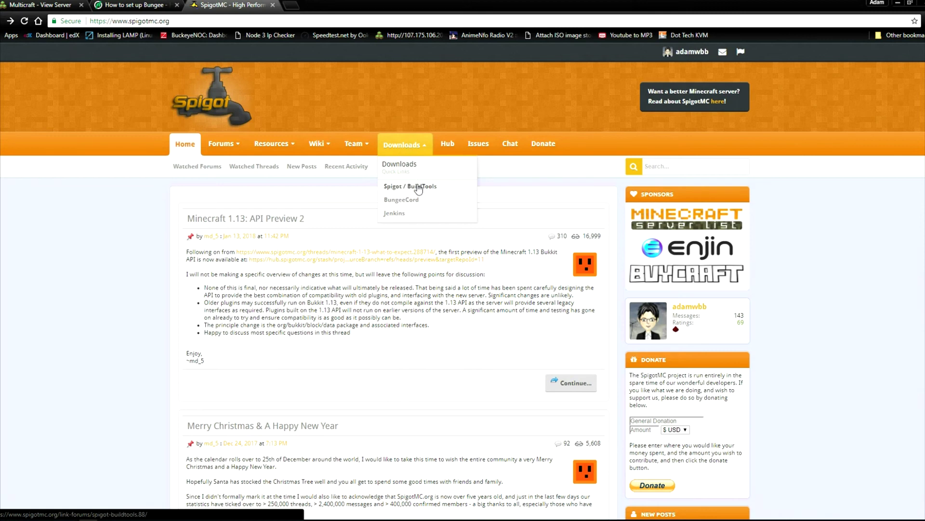
click(417, 201)
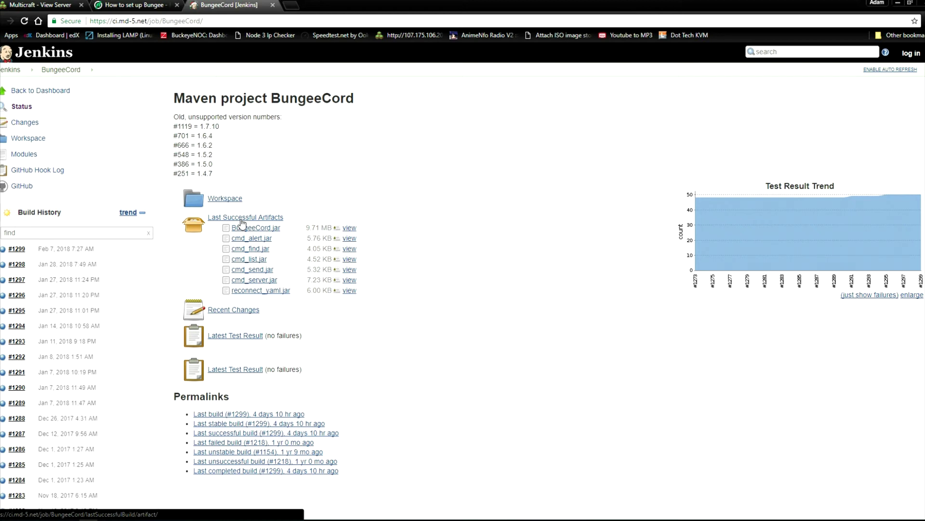
Download BungeeCord.jar (9.7 MB) from the last successful build and keep the file.
click(248, 231)
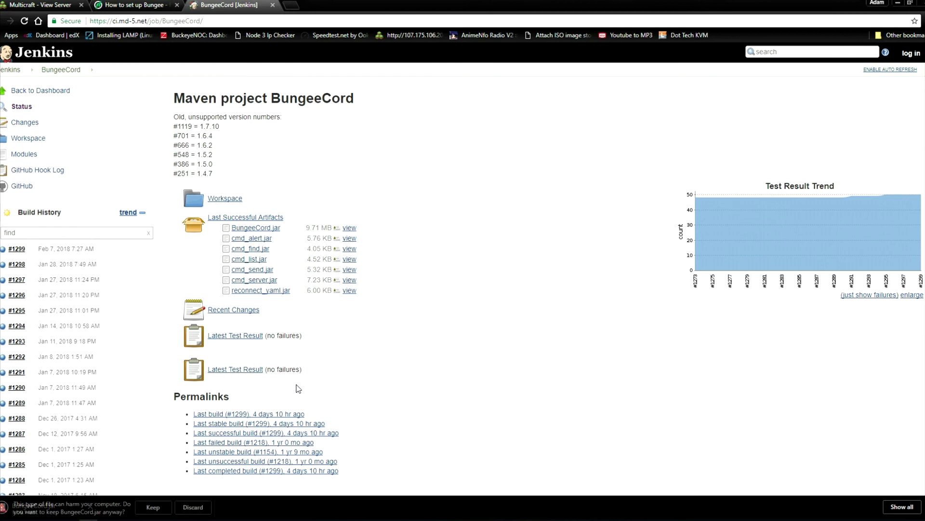
click(153, 507)
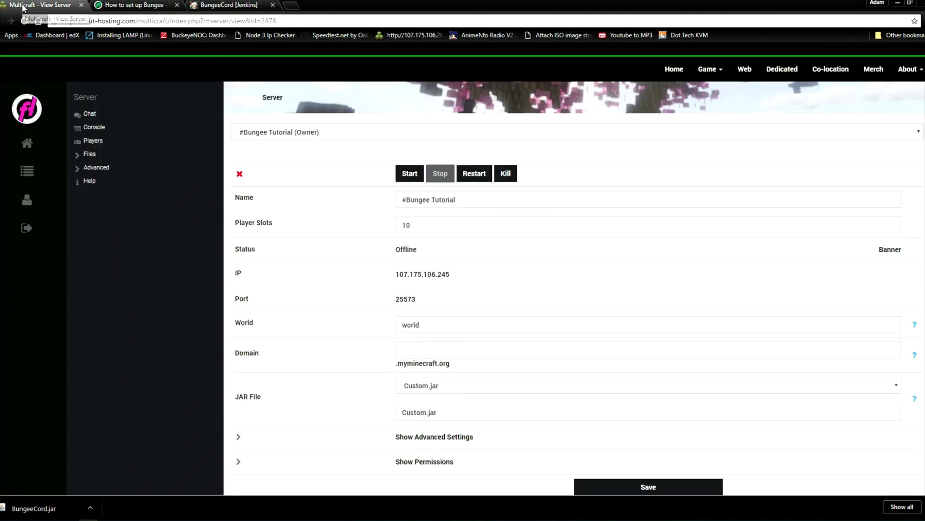
Return to the #Bungee Tutorial server page in Multicraft.
click(23, 6)
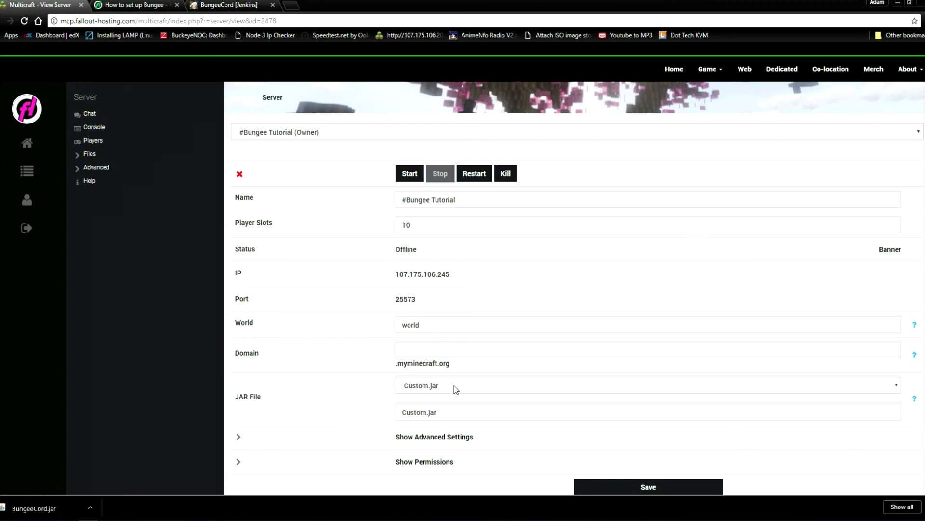
Replace the custom JAR name Custom.jar with BungeeCord.jar and save the settings.
click(452, 411)
double_click(453, 412)
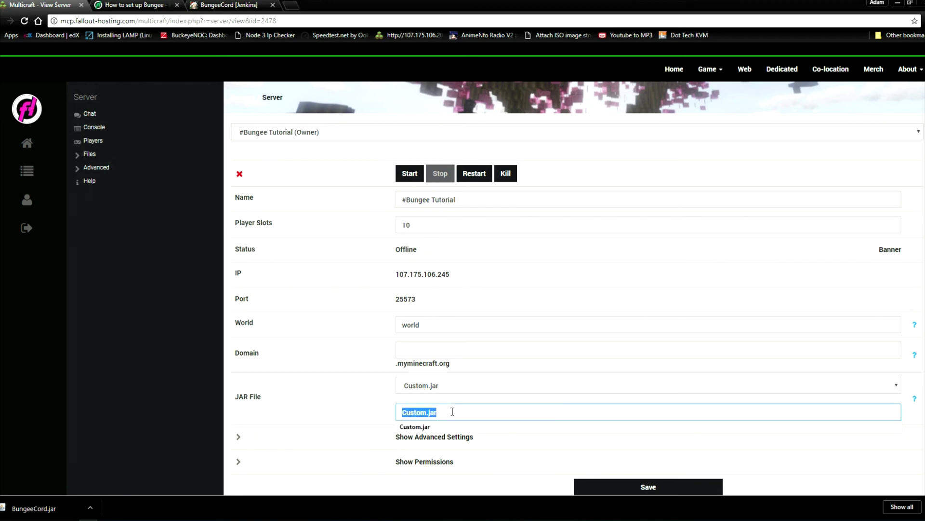
text(Bungee)
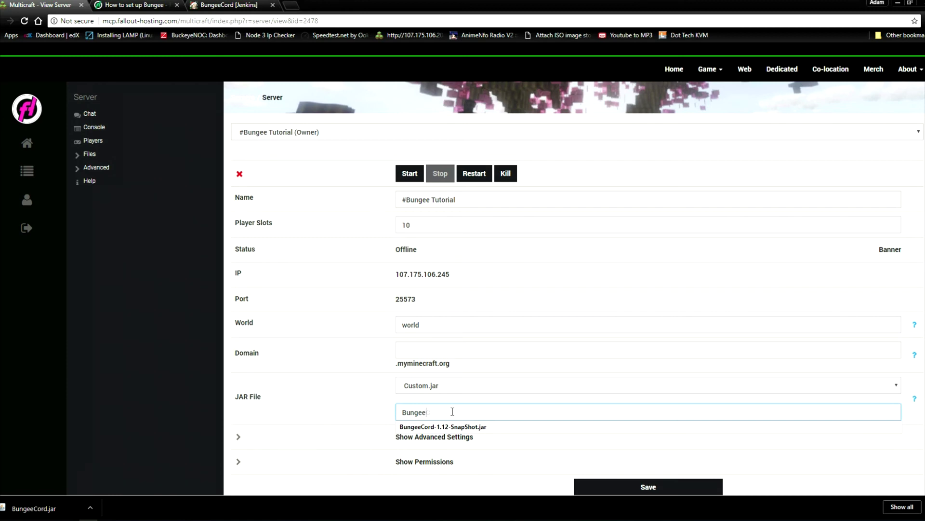
text(Cord.jar)
click(674, 489)
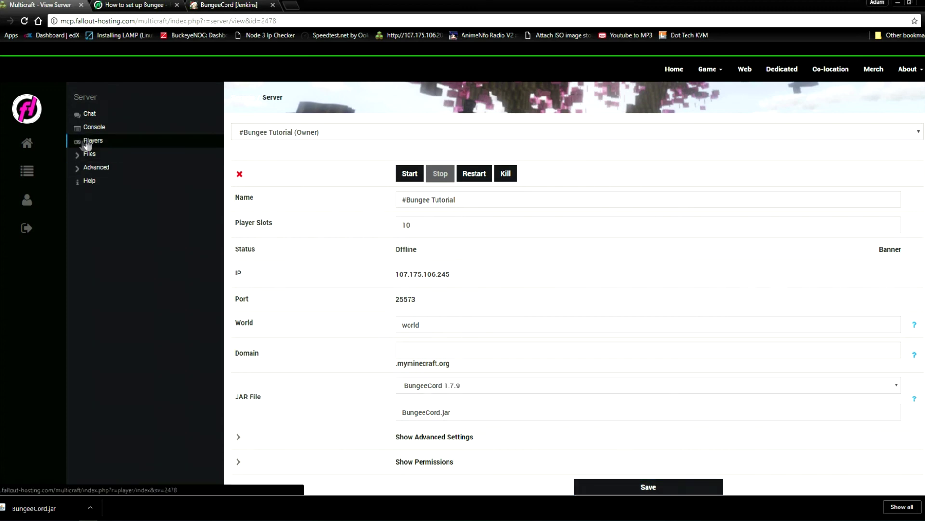
Log in to FTP File Access for #Bungee Tutorial with the Multicraft account password.
click(92, 158)
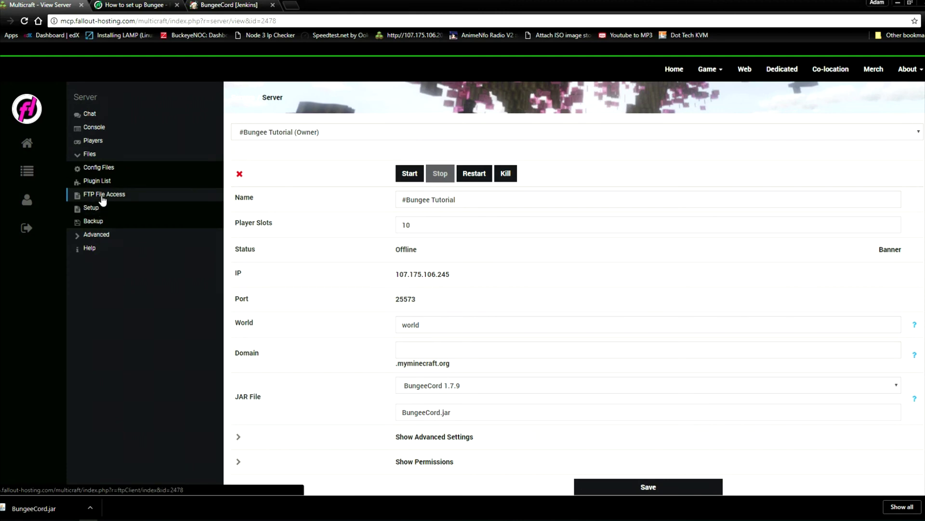
click(103, 198)
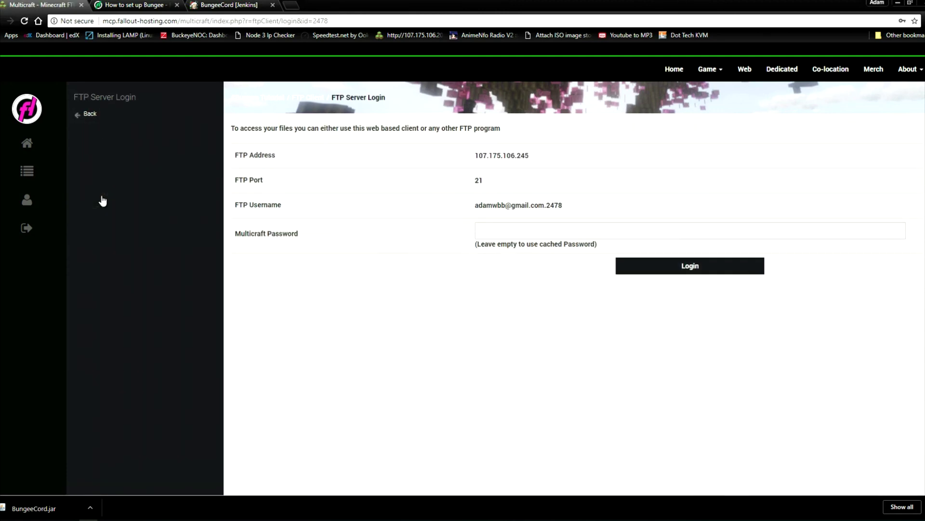
click(529, 226)
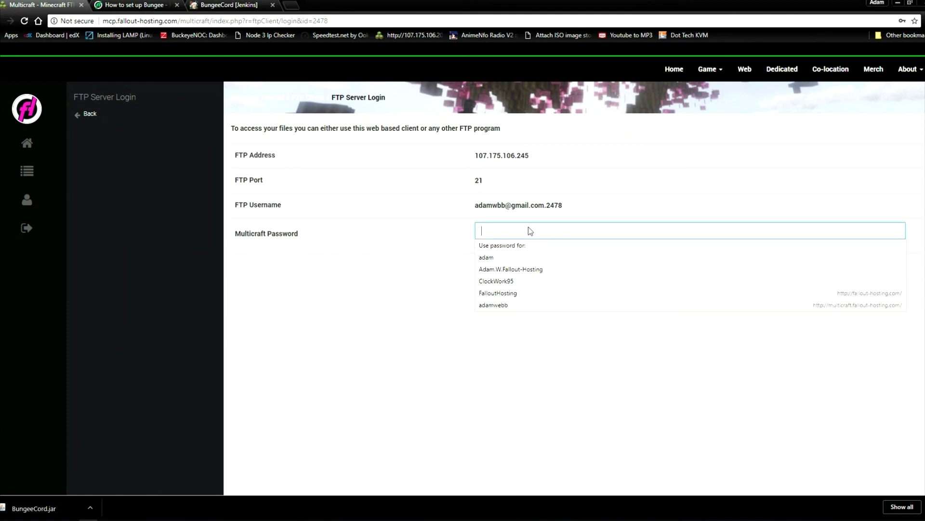
text(aaaaaaa)
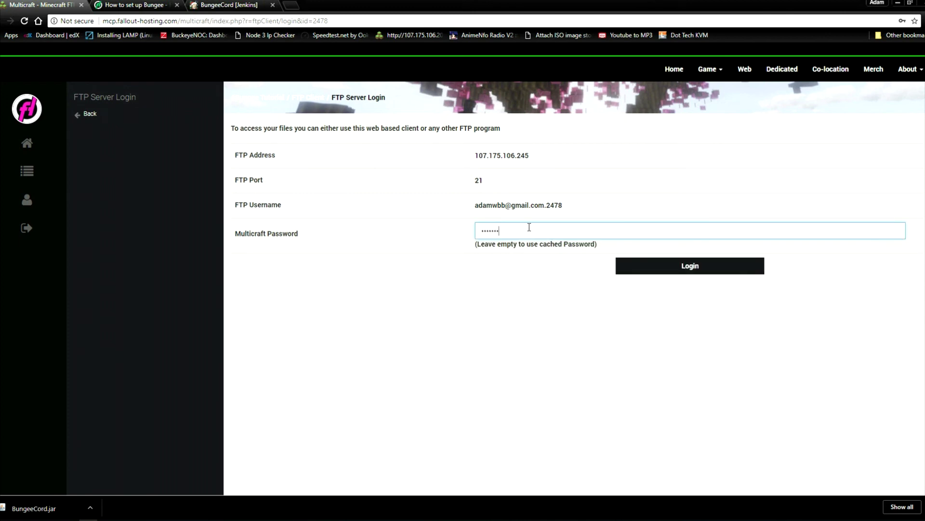
key(Return)
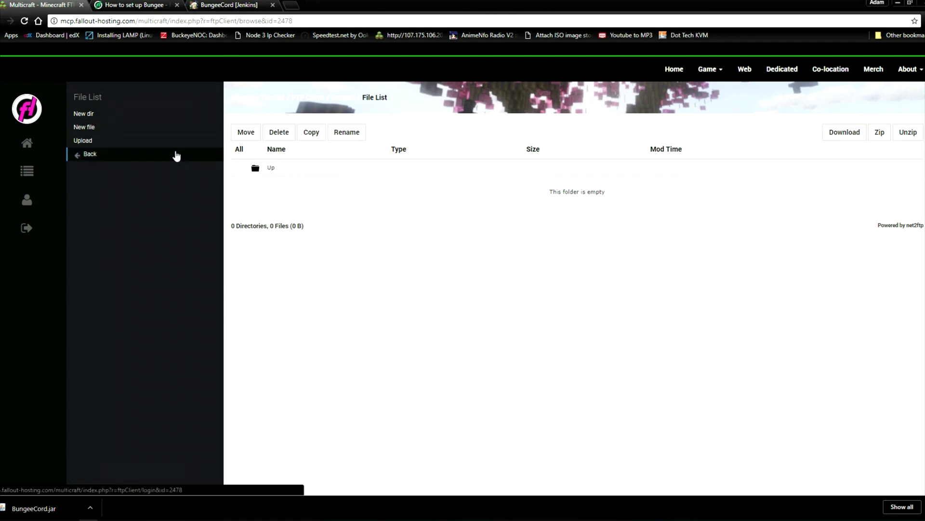
Create a 'jar' directory in the server root, open it, and bring up its upload form.
click(93, 117)
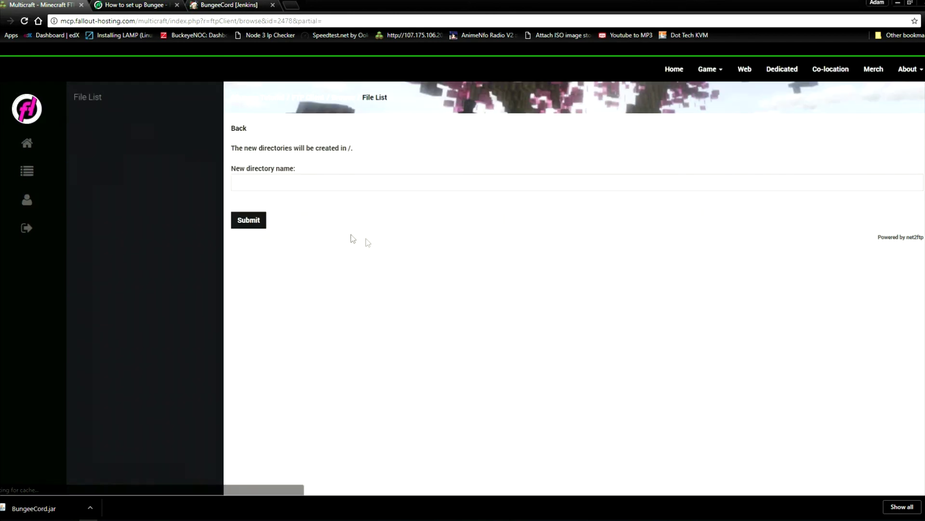
click(301, 182)
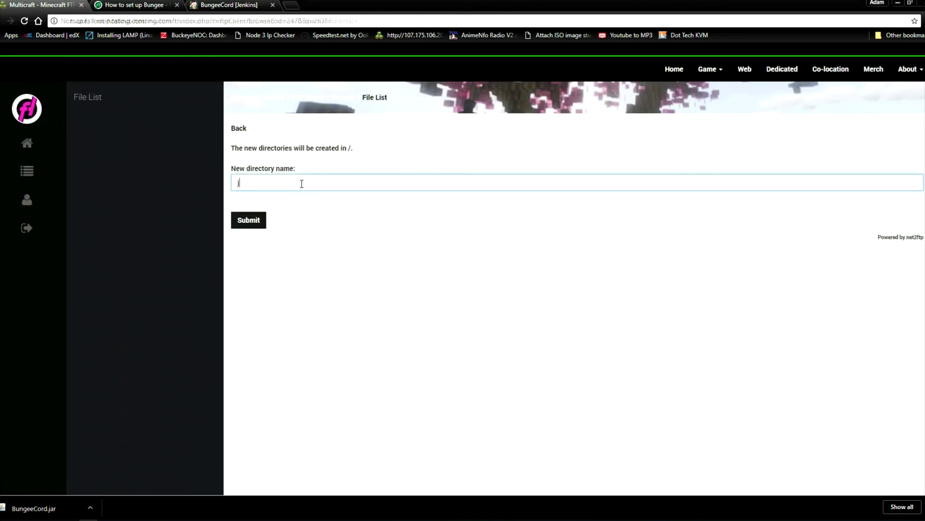
text(jar)
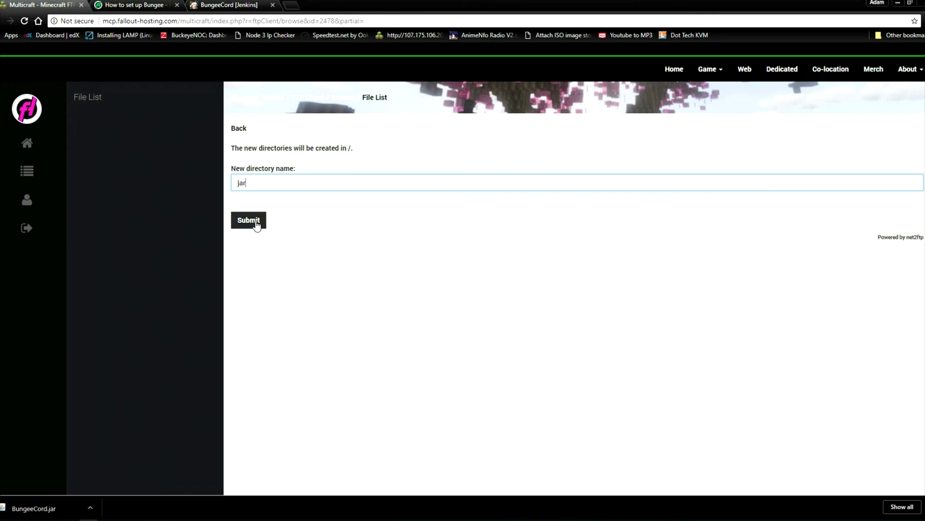
click(256, 224)
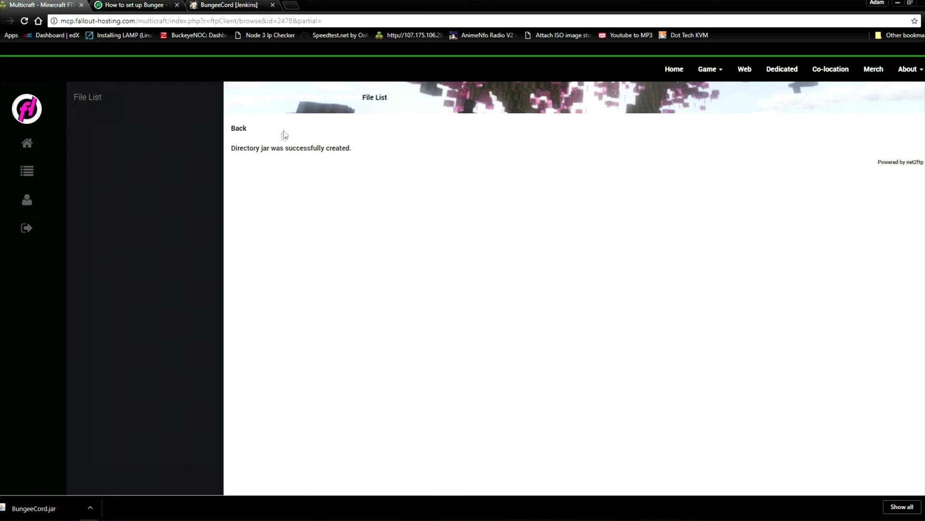
click(347, 98)
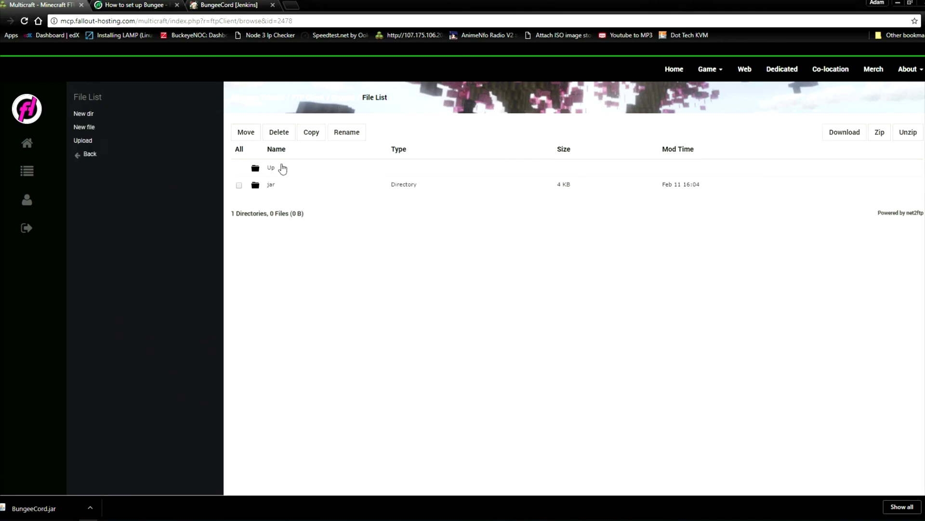
click(270, 186)
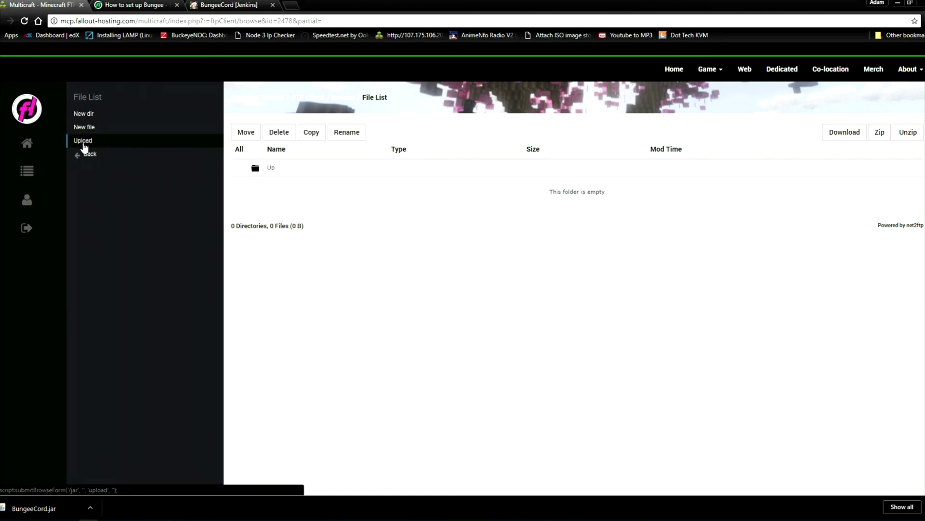
click(84, 146)
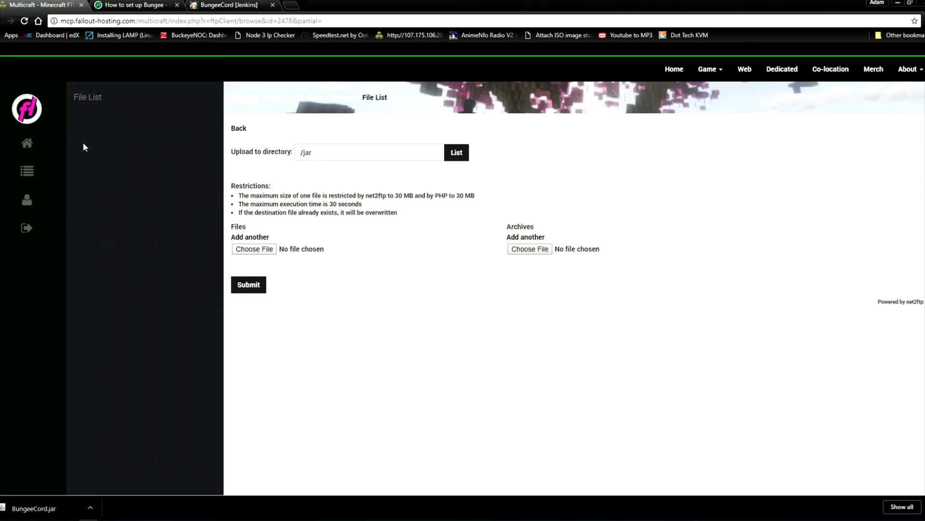
Upload BungeeCord.jar from Downloads into /jar, then return to the Multicraft Home page.
click(256, 249)
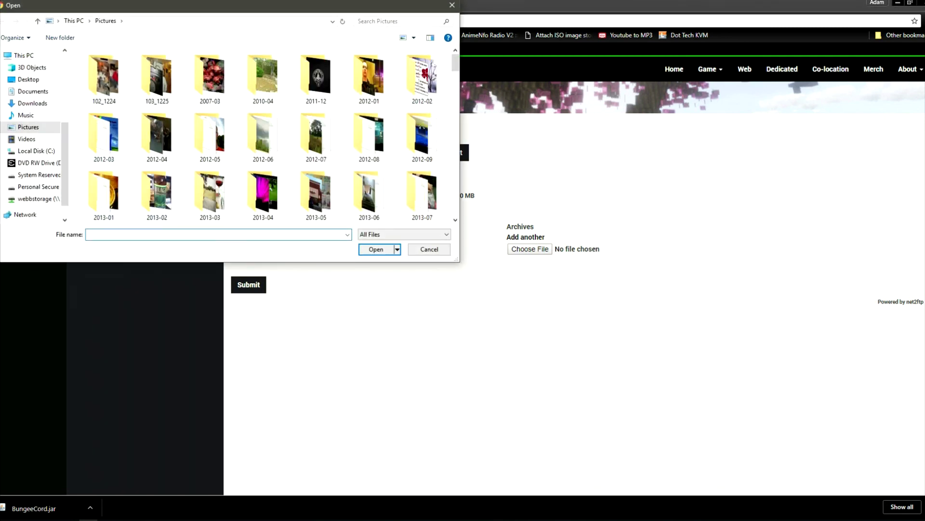
click(20, 106)
click(153, 236)
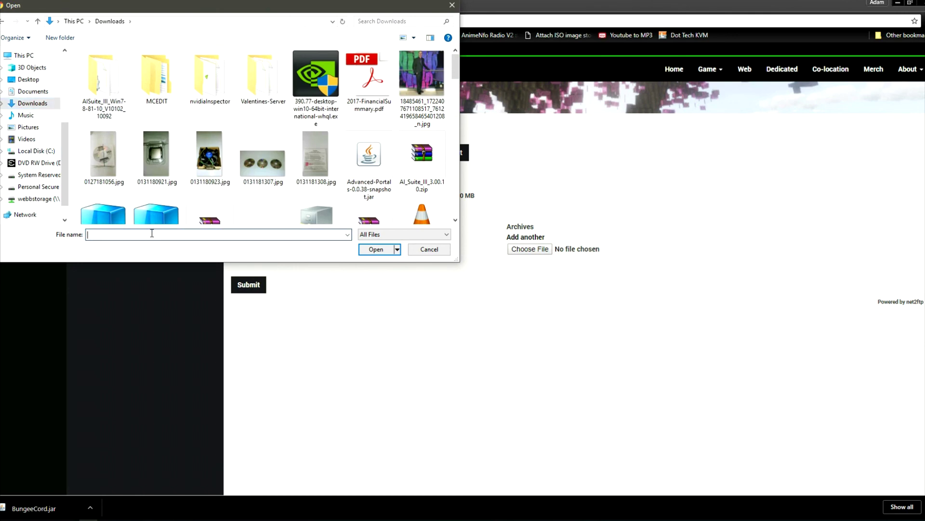
text(bung)
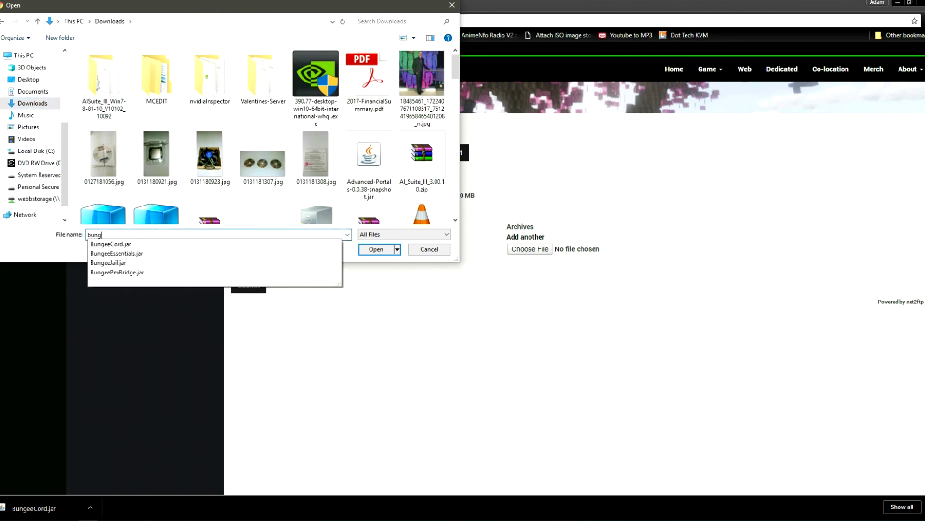
key(Down)
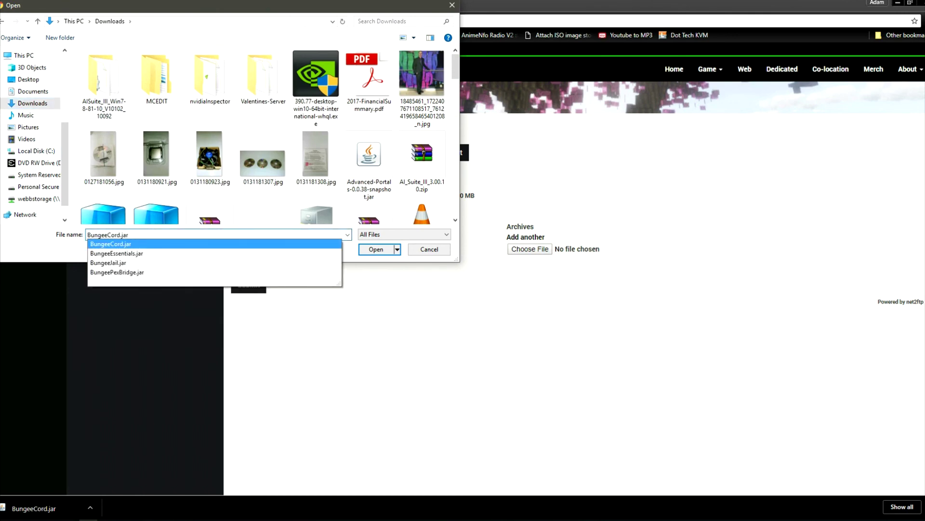
key(Return)
key(Return)
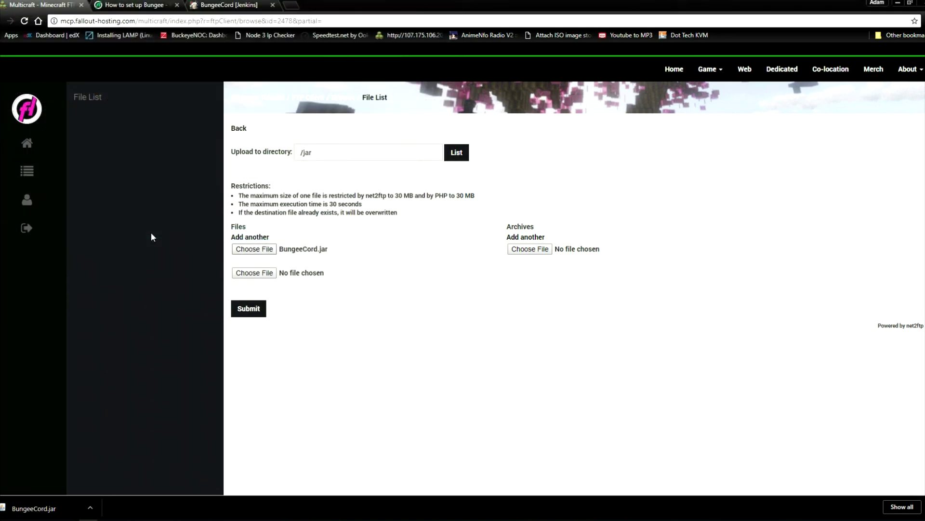
click(253, 315)
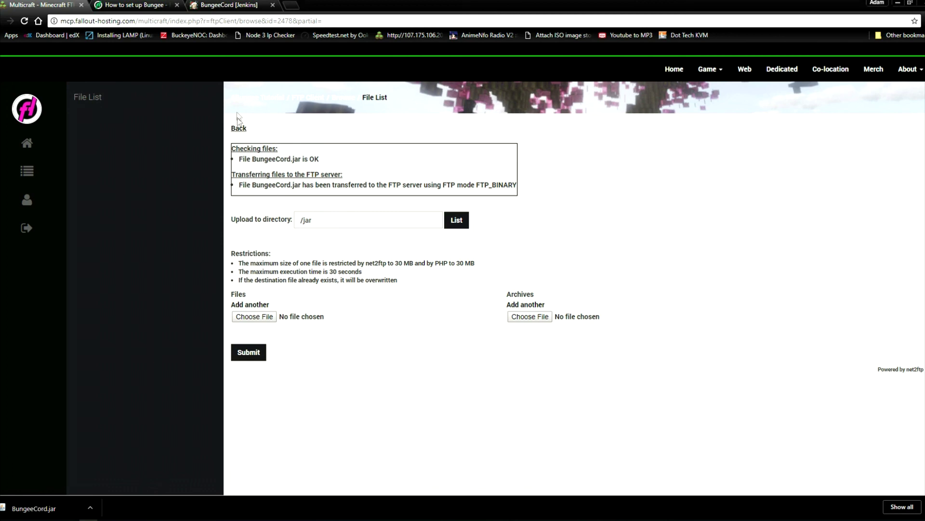
click(26, 146)
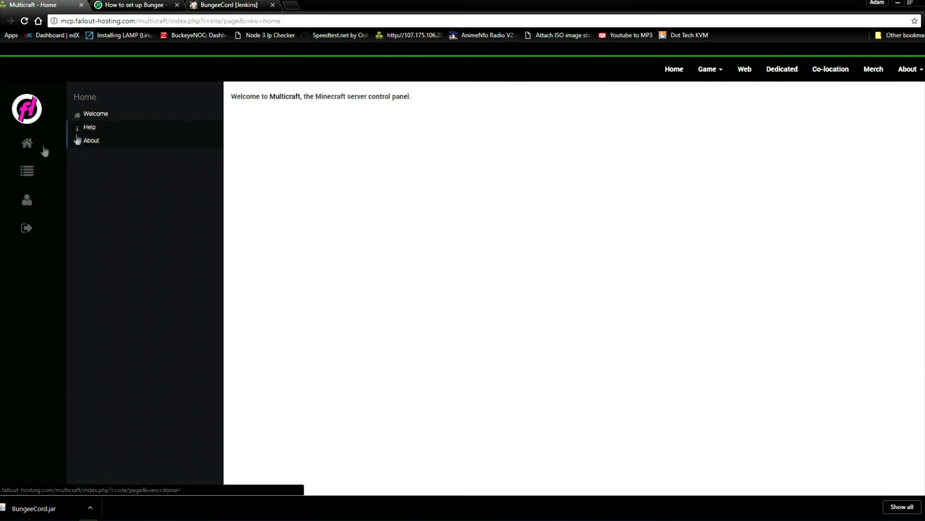
Start the FREE Valentines server from the server list, then switch to #Bungee Tutorial.
click(27, 171)
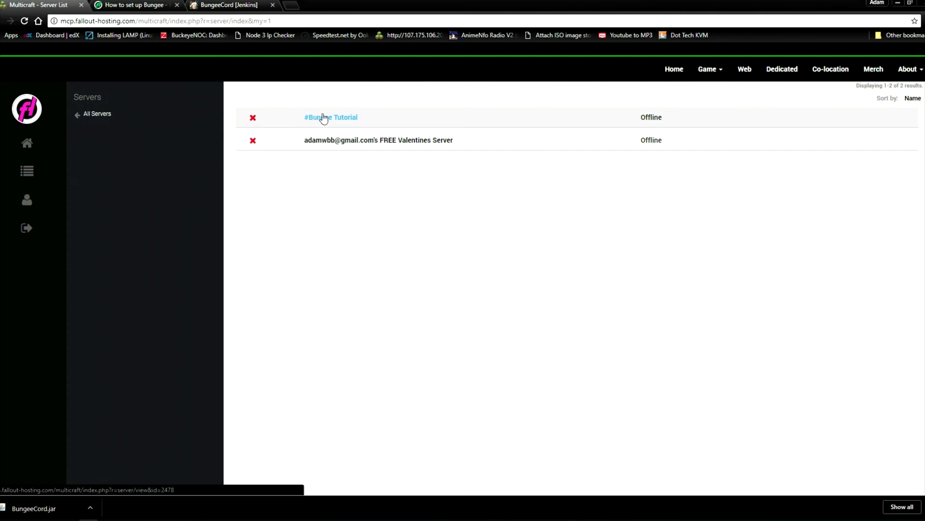
click(325, 143)
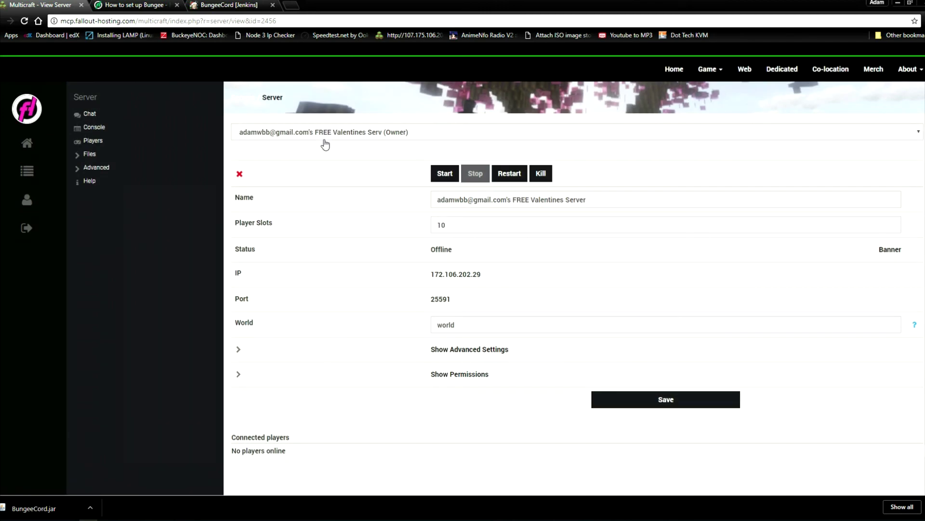
click(442, 177)
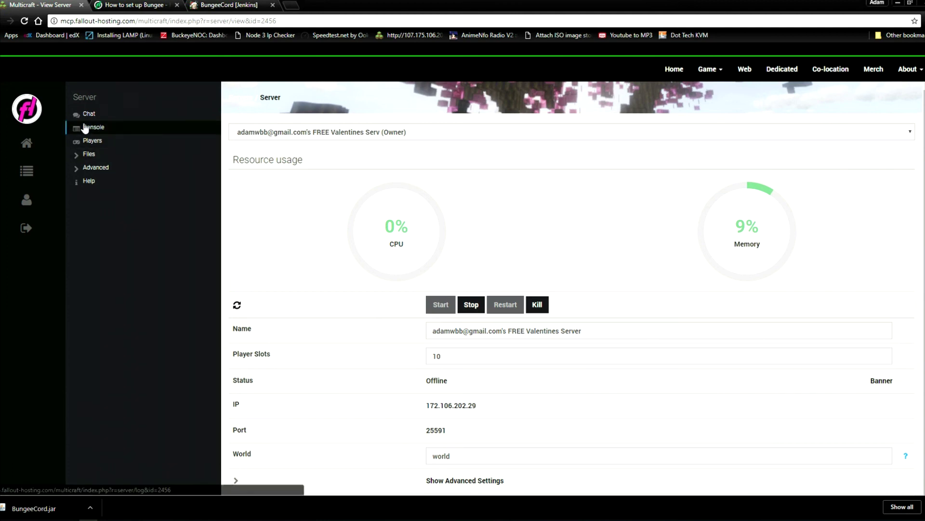
click(345, 133)
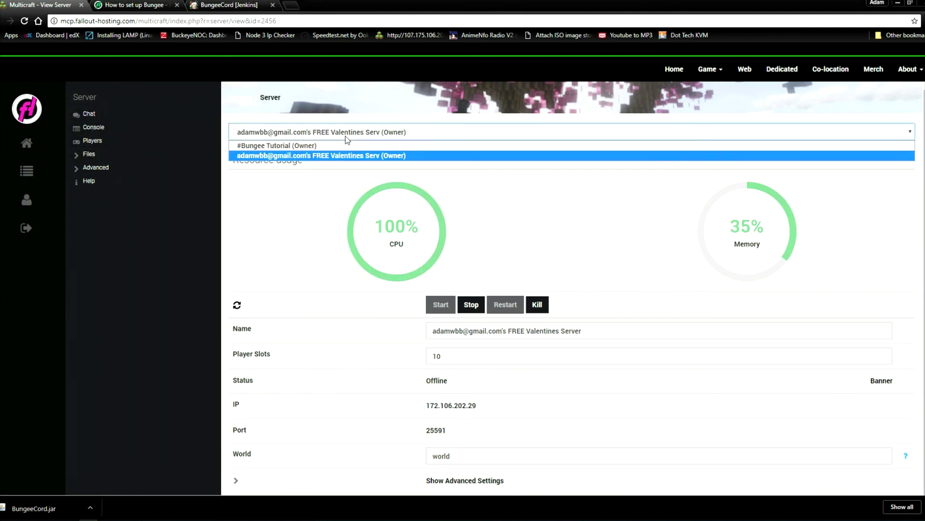
click(265, 146)
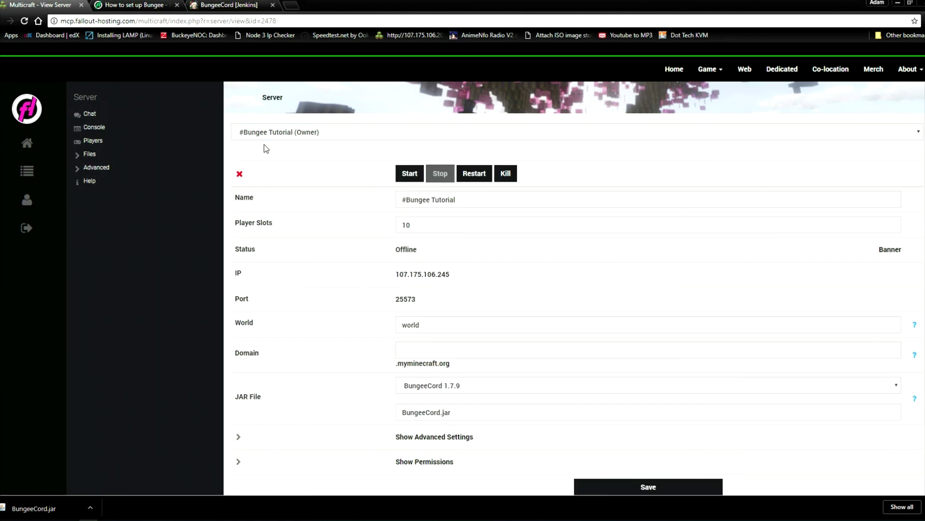
Start #Bungee Tutorial in the Console, kill it after the 0.0.0.0:25577 bind error, and return to overview.
click(94, 127)
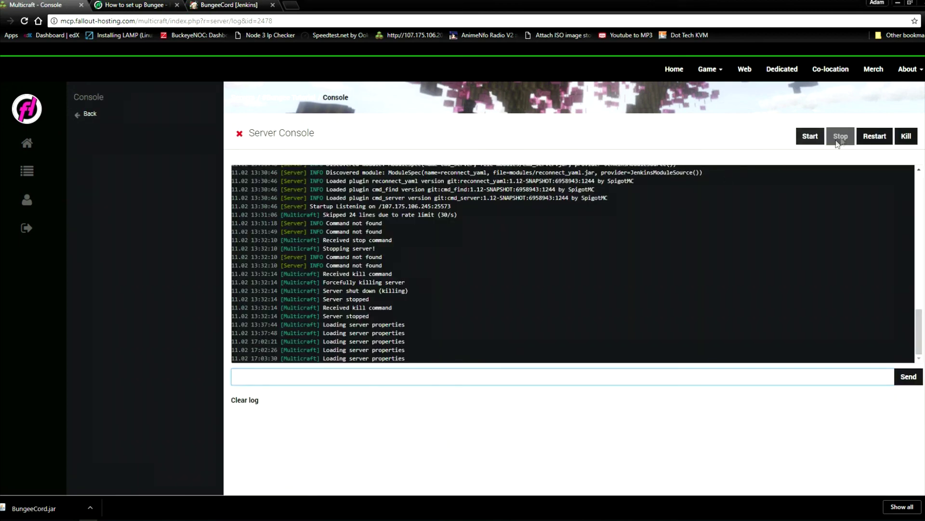
click(810, 137)
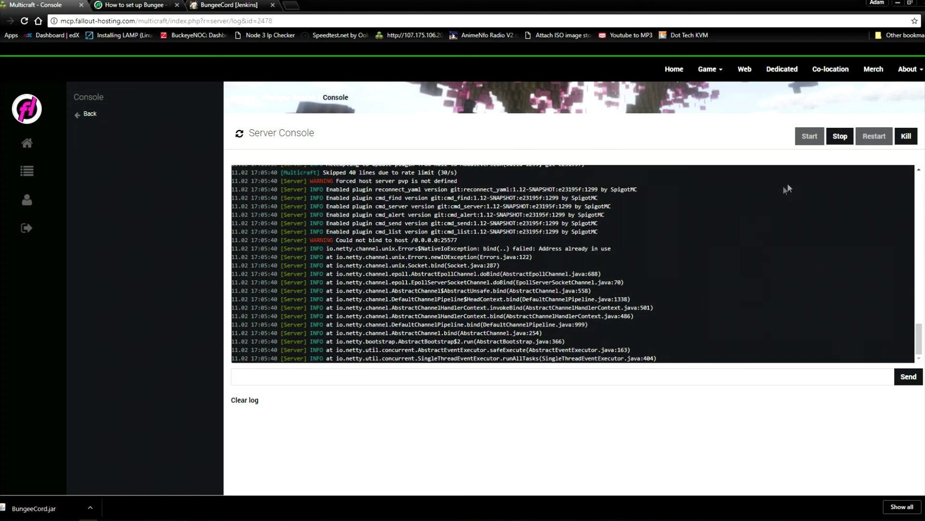
click(907, 137)
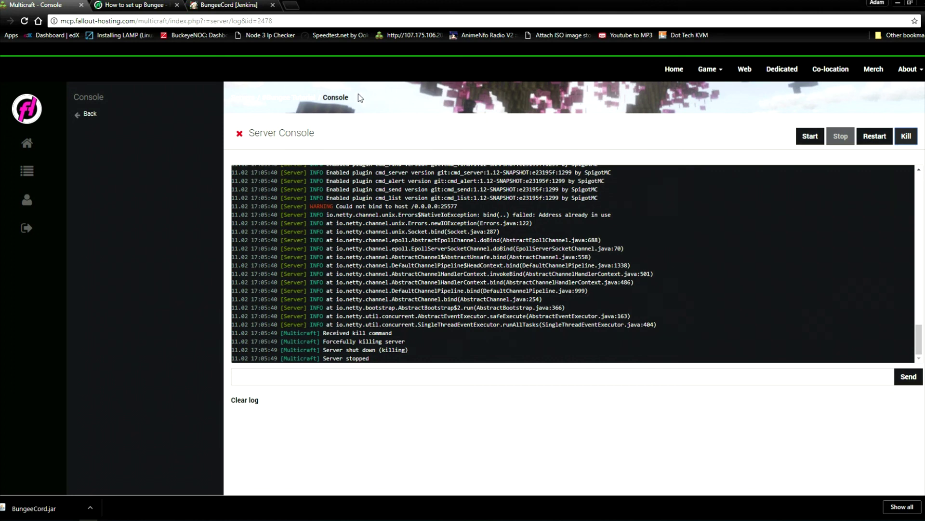
click(273, 100)
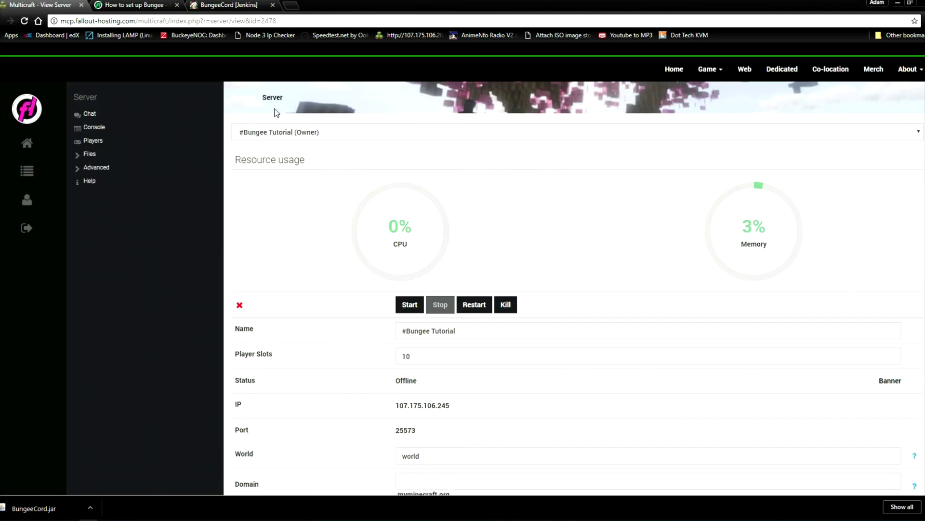
Check Config Files, then log in to FTP File Access to list config.yml and the other server files.
click(128, 158)
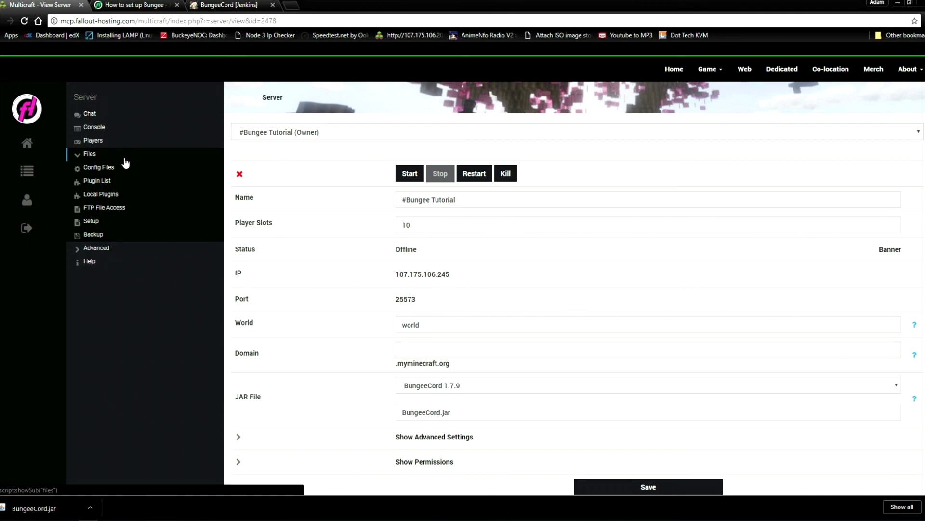
click(95, 173)
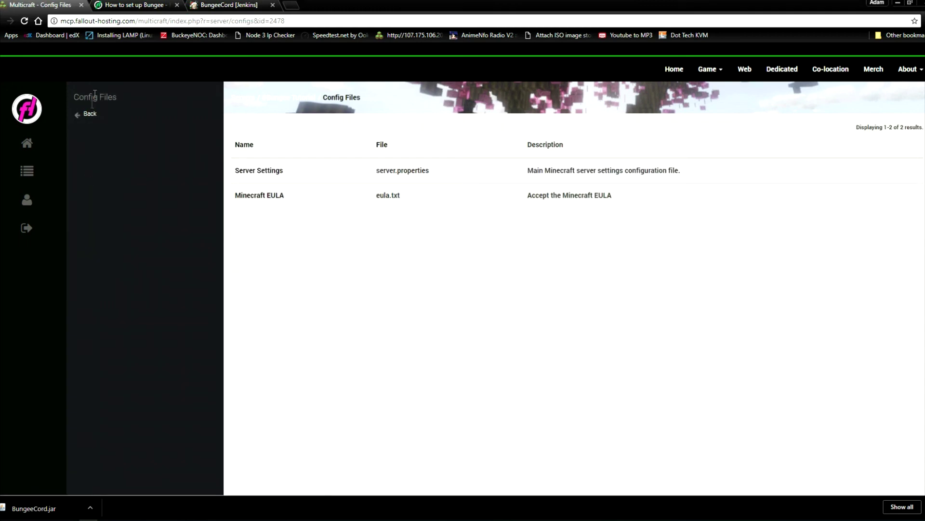
click(91, 116)
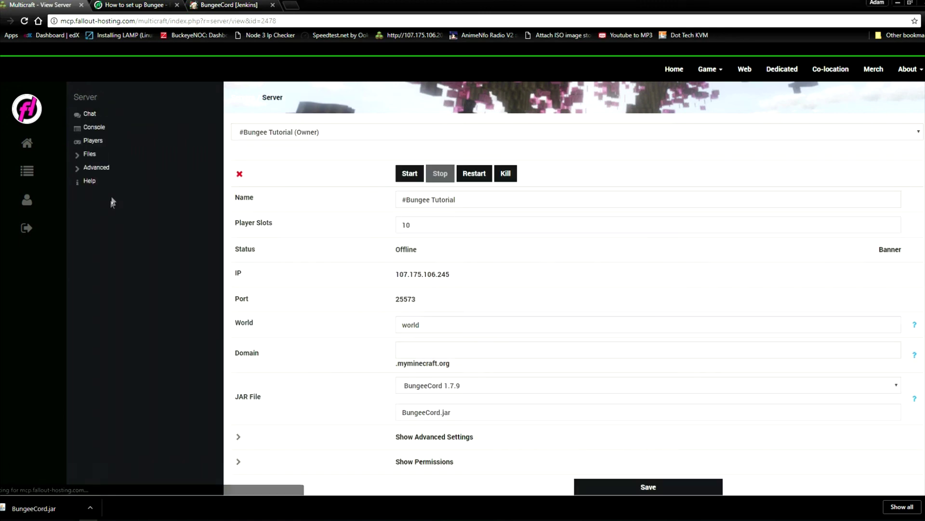
click(90, 155)
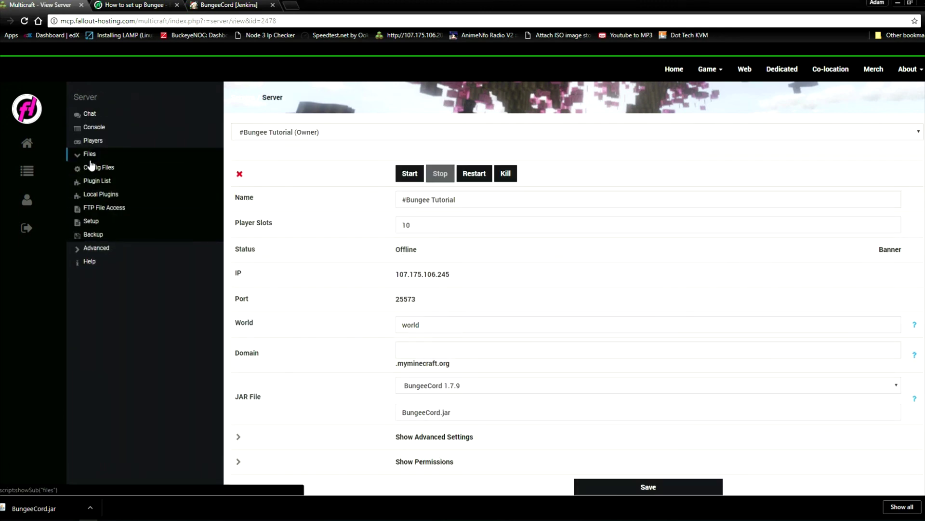
click(99, 210)
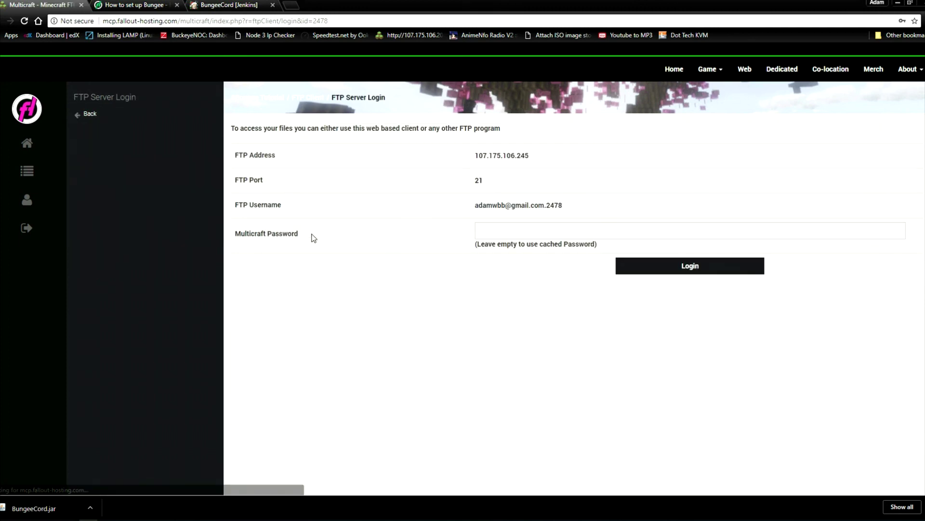
click(602, 233)
text(••••••••)
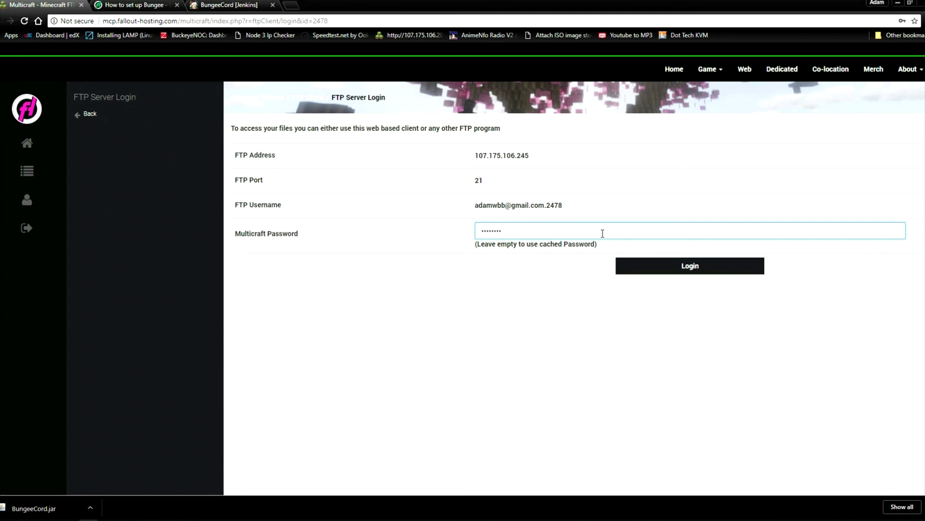
key(Return)
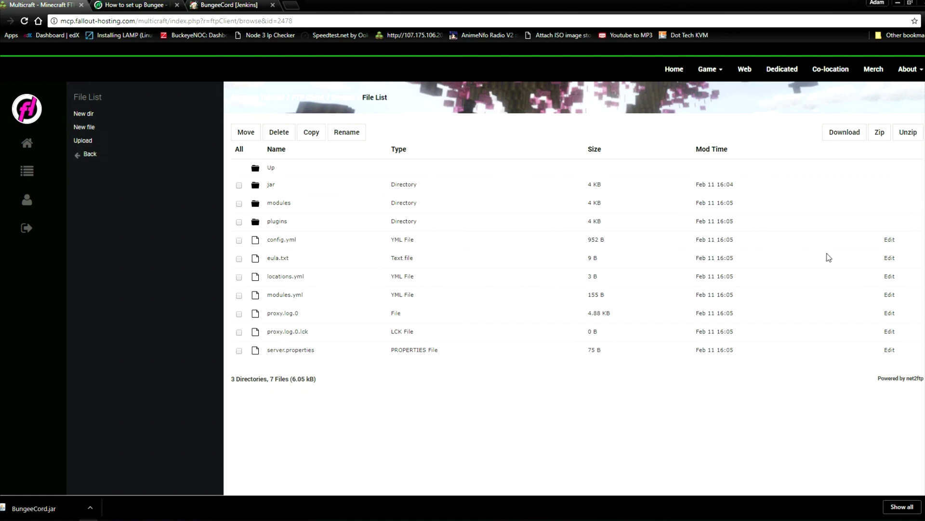
Open config.yml in the editor and change the lobby motd text to 'Bungee Tutorial'.
click(889, 241)
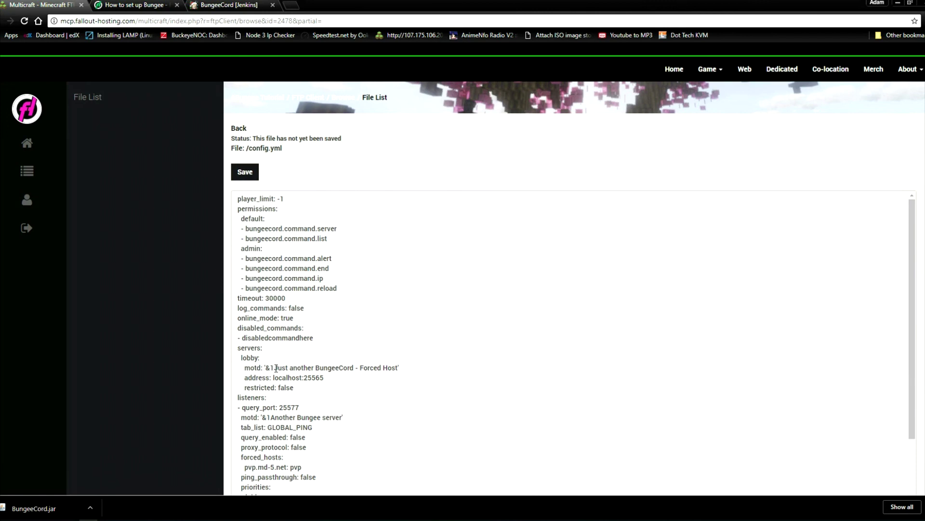
drag(276, 368, 401, 368)
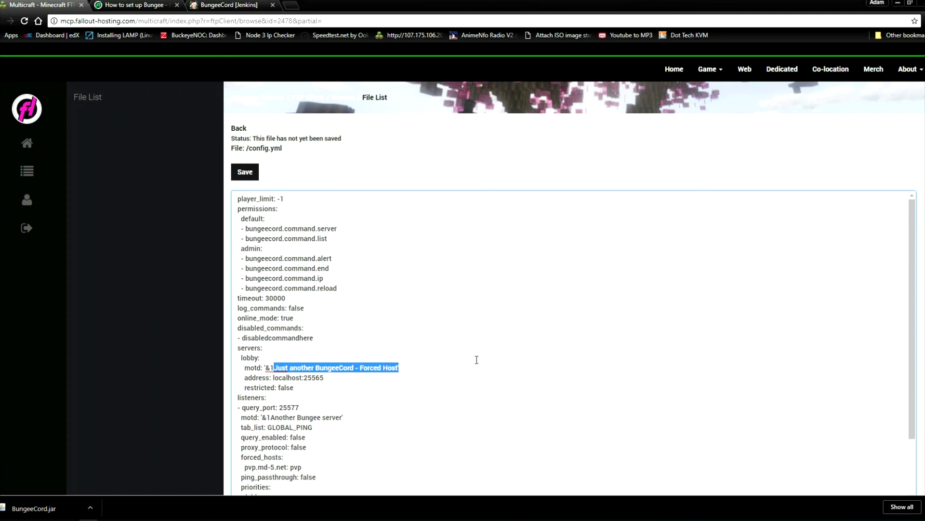
click(398, 367)
drag(398, 367, 274, 367)
text(Bungee)
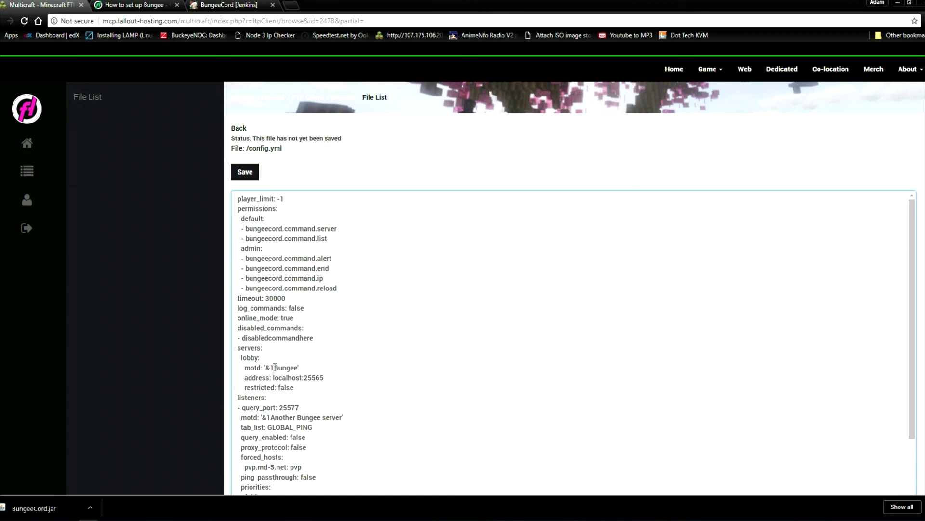
text( Tutorial)
Set the lobby address to 172.106.202.29:25591 using the IP and port copied from the notes.
key(alt+Tab)
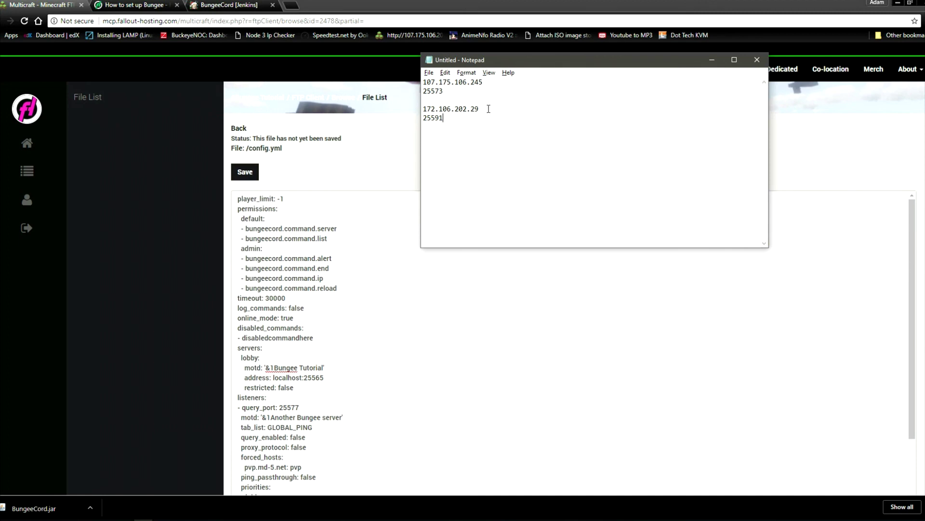
drag(488, 109, 423, 109)
key(ctrl+c)
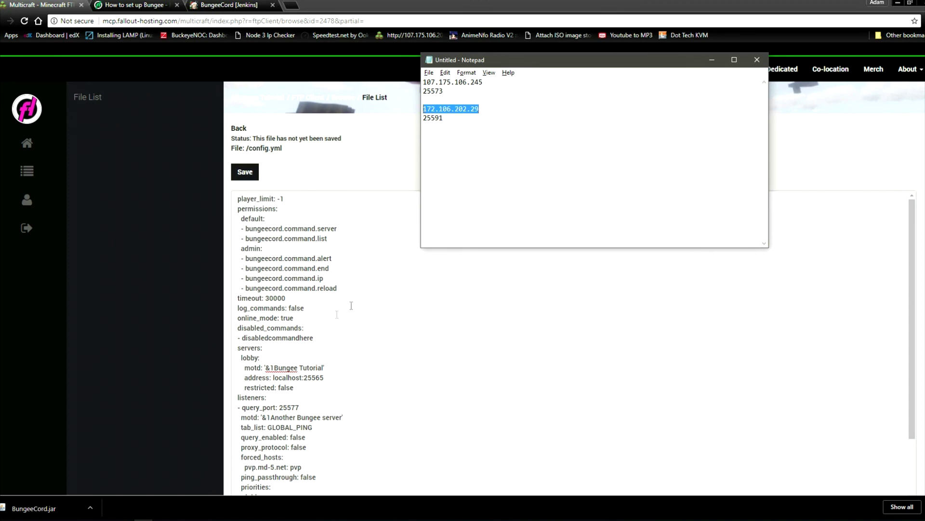
double_click(282, 378)
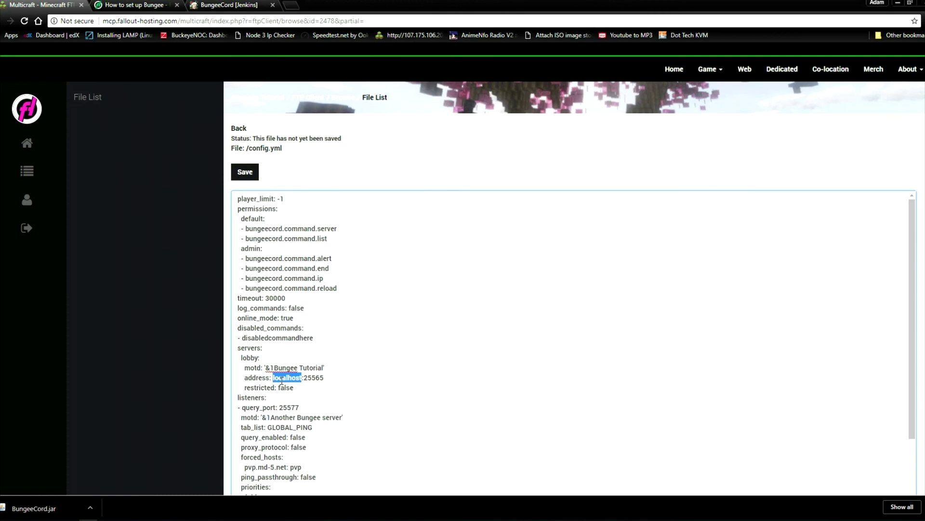
key(ctrl+v)
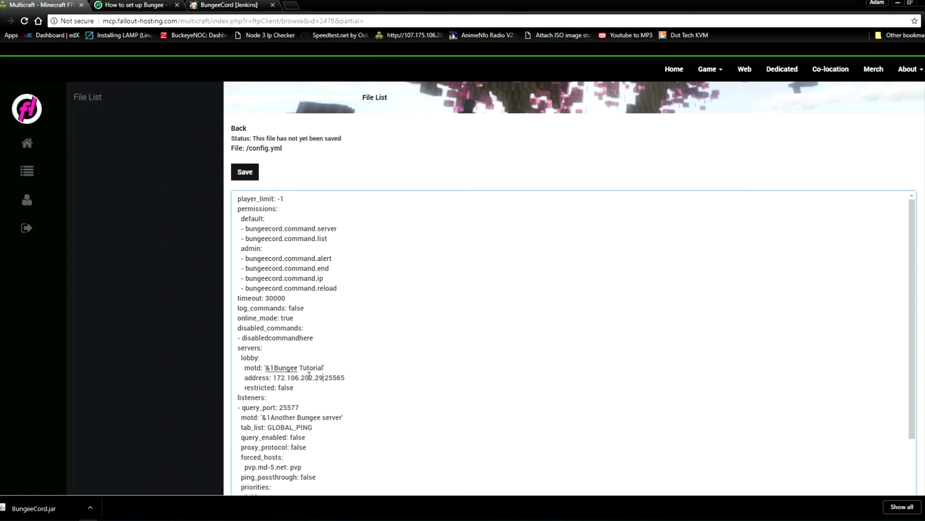
double_click(335, 377)
key(alt+Tab)
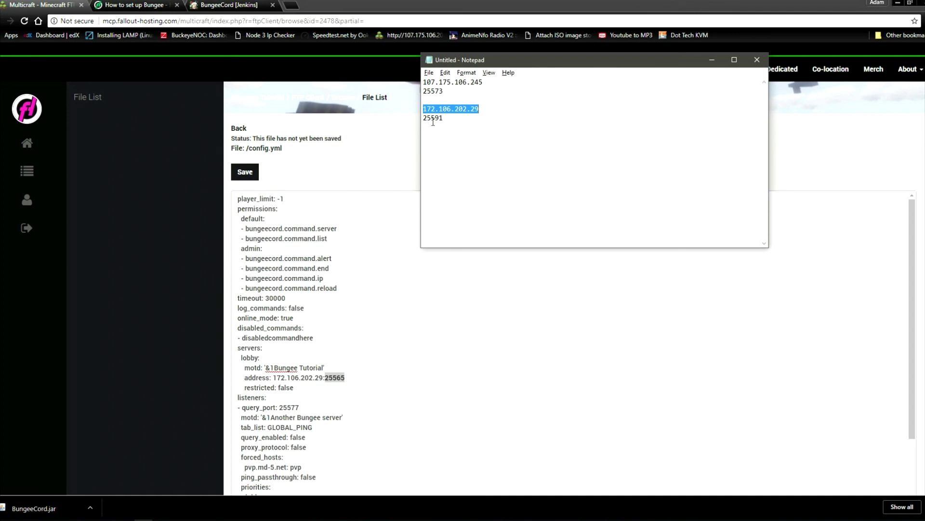
double_click(433, 119)
key(ctrl+c)
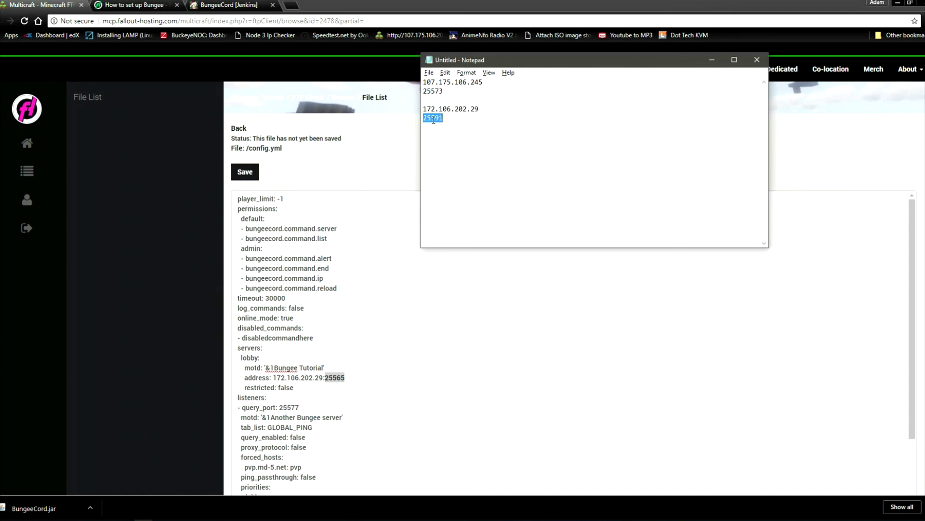
key(alt+Tab)
key(ctrl+v)
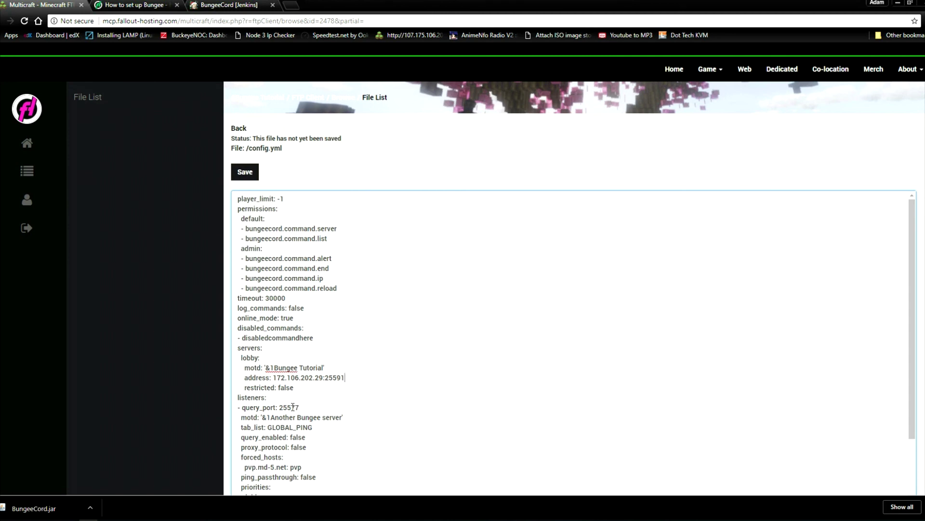
Replace the query_port value 25577 with 25573 copied from the notes.
key(alt+Tab)
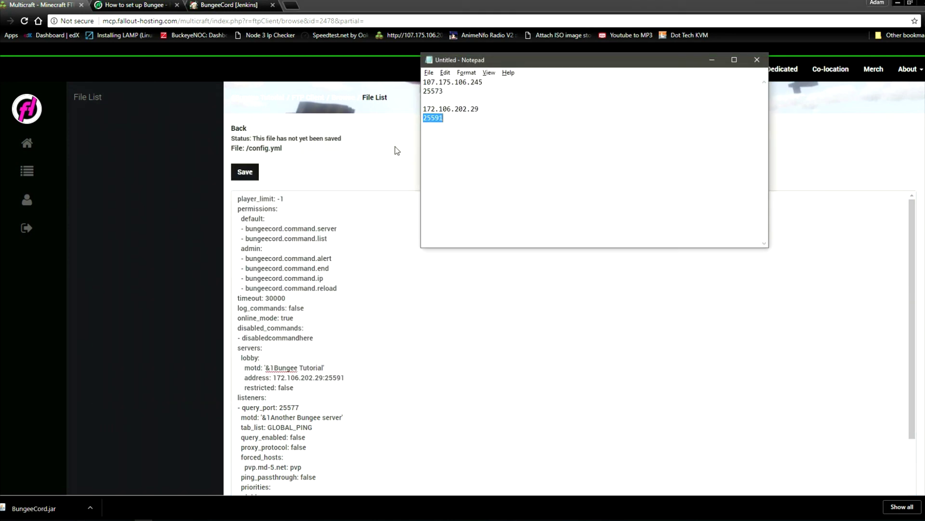
double_click(438, 91)
key(ctrl+c)
key(alt+Tab)
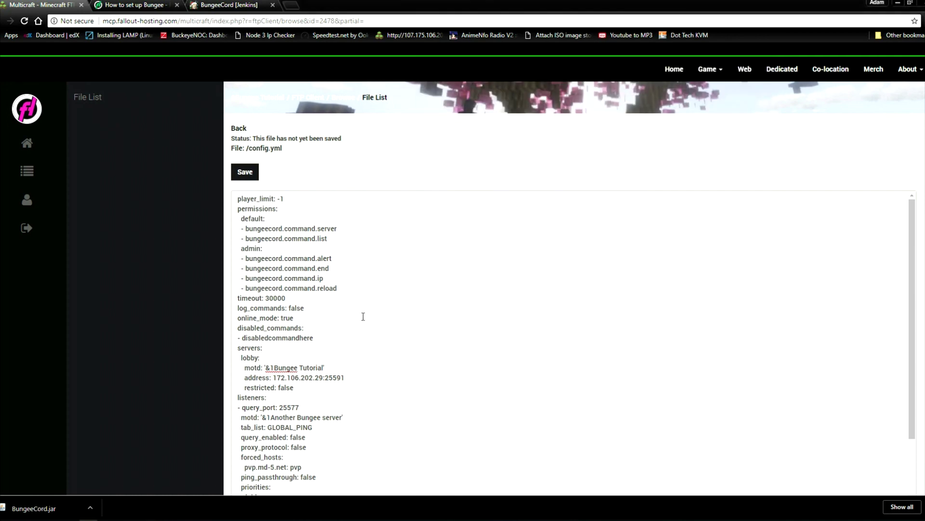
double_click(289, 407)
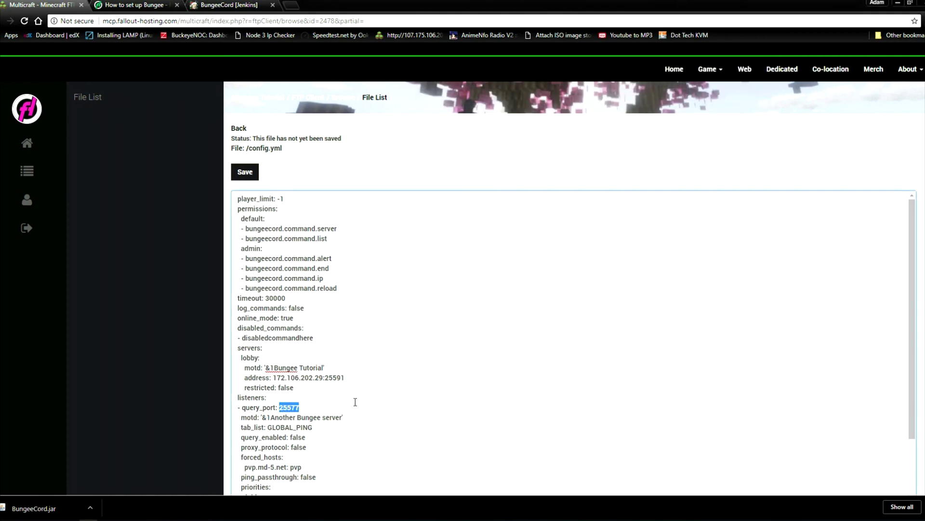
key(ctrl+v)
Change the listener motd to '&1Bungee Tutorial' and set query_enabled to true.
drag(271, 418, 344, 415)
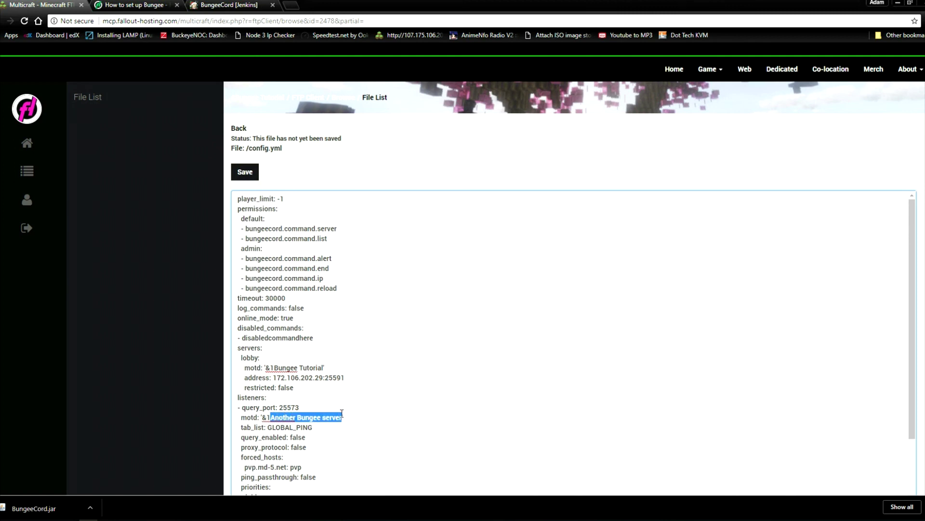
text(Bungee T)
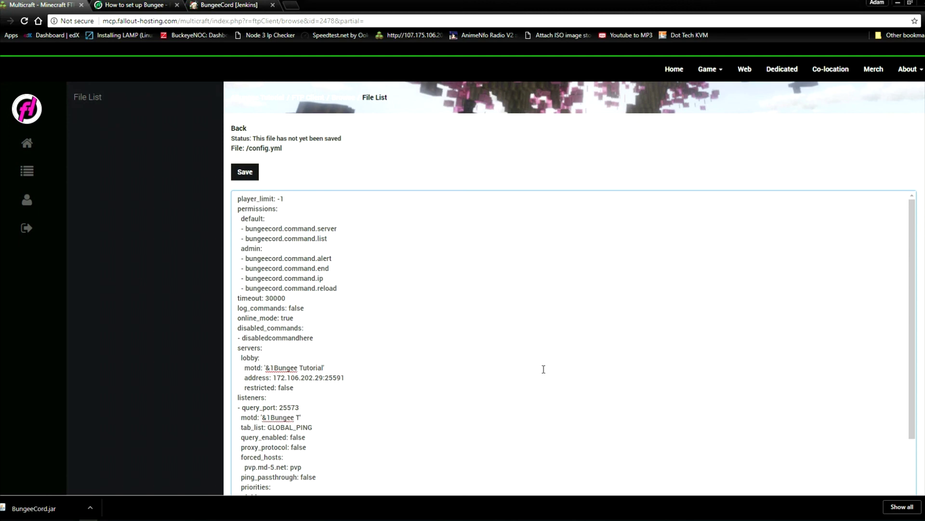
key(BackSpace)
text(Tutorial)
scroll(486, 400, down, 2)
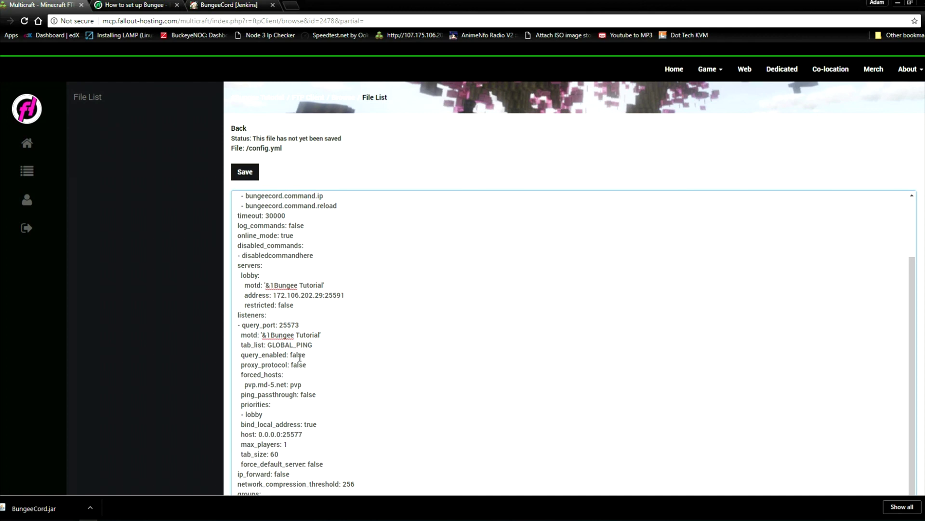
double_click(298, 356)
text(true)
Delete the pvp.md-5.net forced host and replace the host IP 0.0.0.0 with 107.175.106.245.
drag(312, 386, 245, 384)
key(BackSpace)
scroll(273, 426, down, 1)
scroll(274, 425, down, 1)
scroll(274, 412, down, 1)
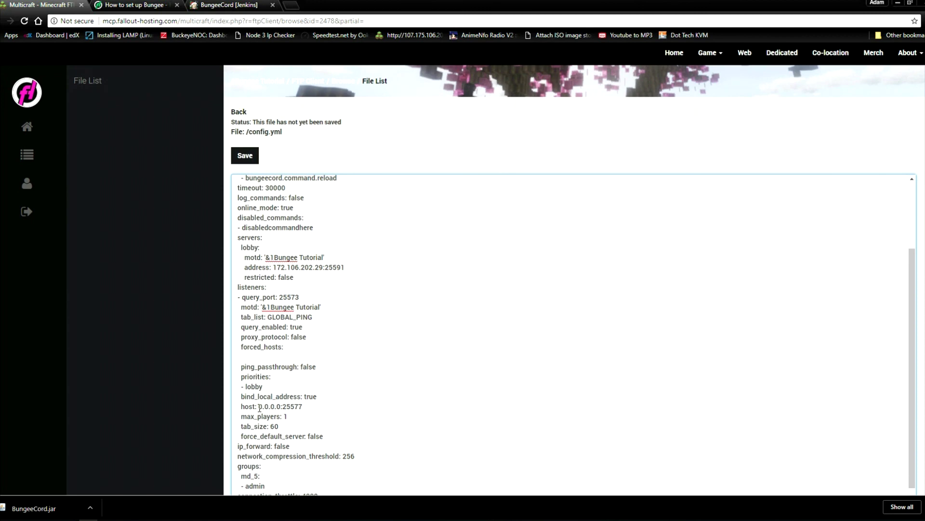
drag(259, 406, 281, 407)
key(alt+Tab)
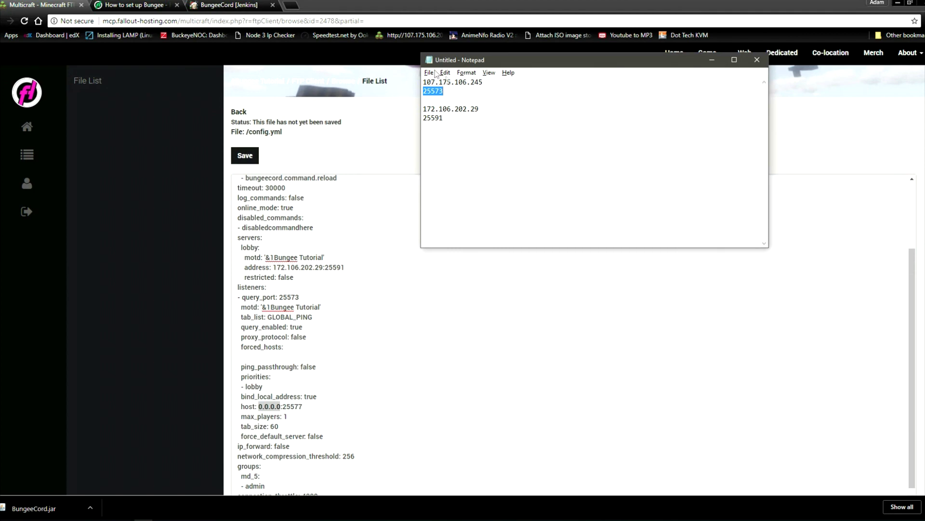
drag(483, 83, 423, 86)
key(ctrl+c)
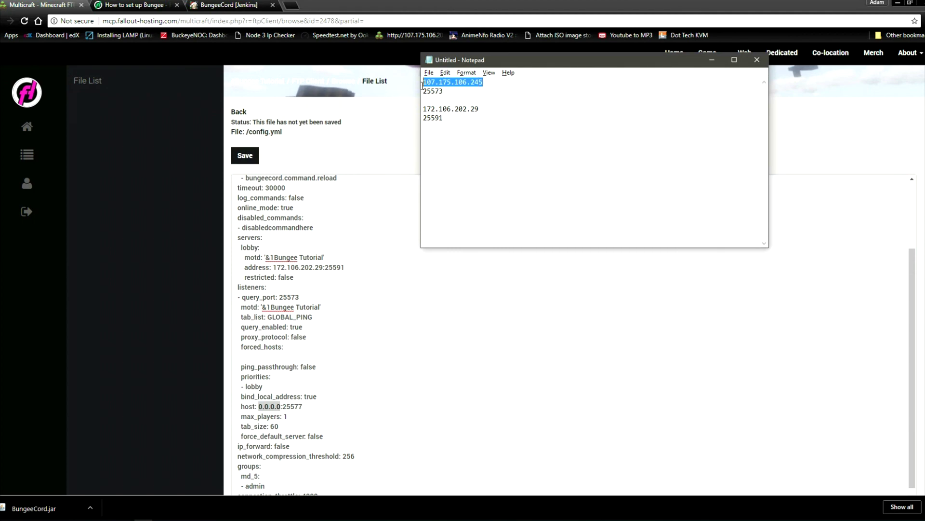
key(alt+Tab)
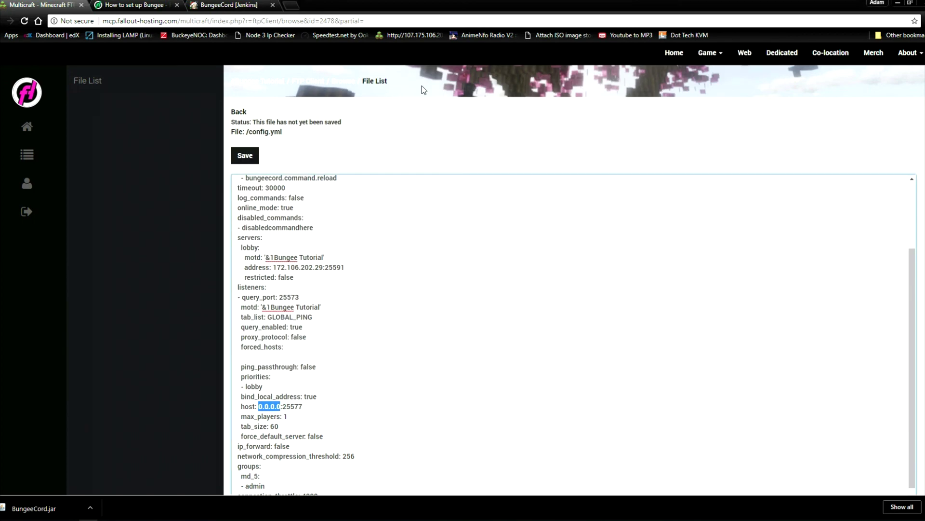
key(ctrl+v)
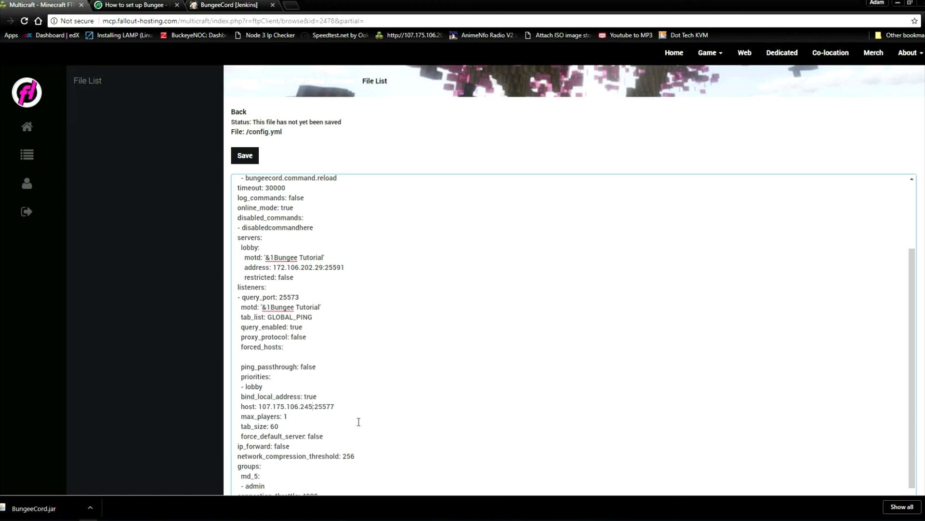
Replace the host's port 25577 with 25573 copied from the notes.
drag(335, 407, 314, 406)
key(alt+Tab)
click(432, 96)
key(Down)
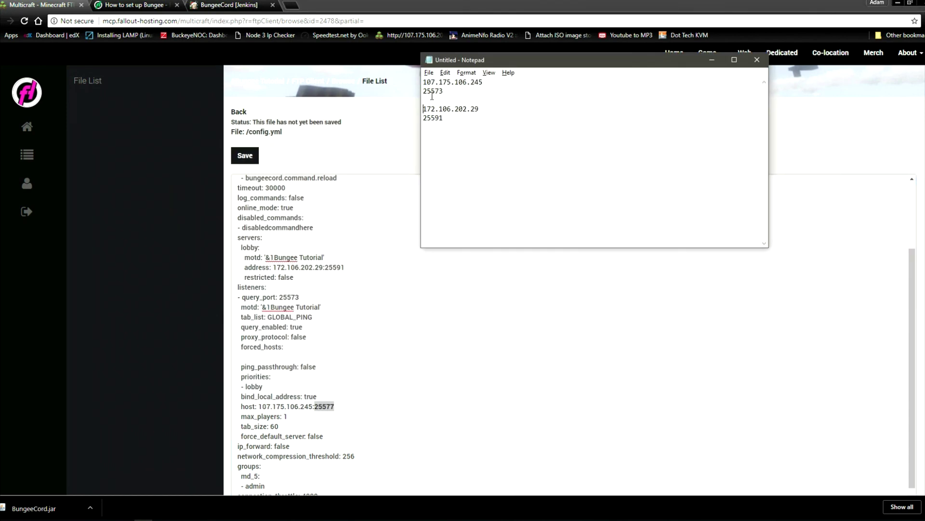
double_click(432, 92)
key(ctrl+c)
key(alt+Tab)
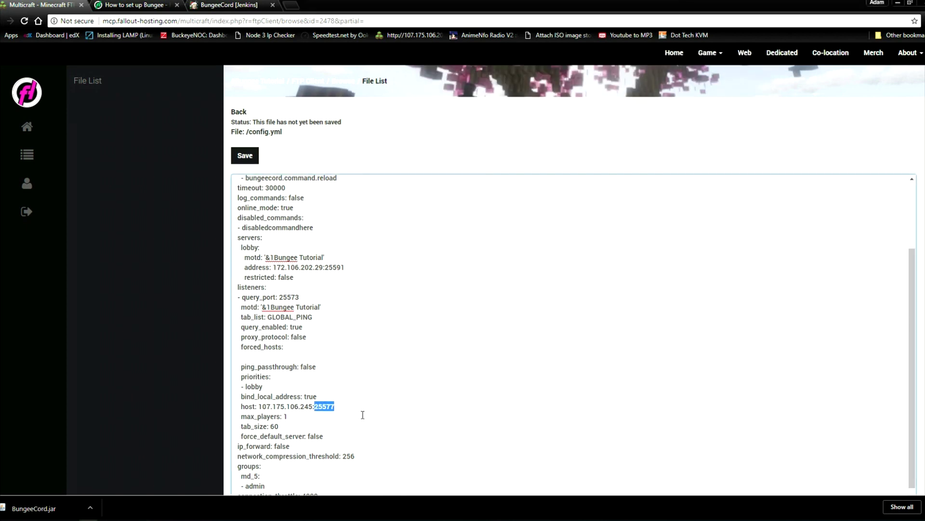
key(ctrl+v)
Set ip_forward to true and save config.yml.
drag(237, 447, 278, 450)
double_click(280, 448)
text(true)
scroll(339, 416, down, 3)
scroll(338, 416, up, 2)
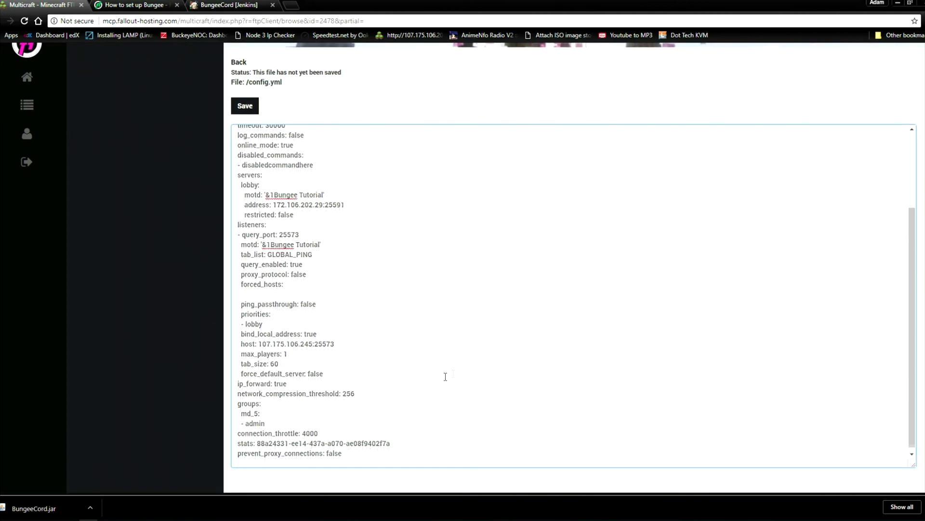
scroll(459, 370, down, 1)
scroll(459, 370, up, 2)
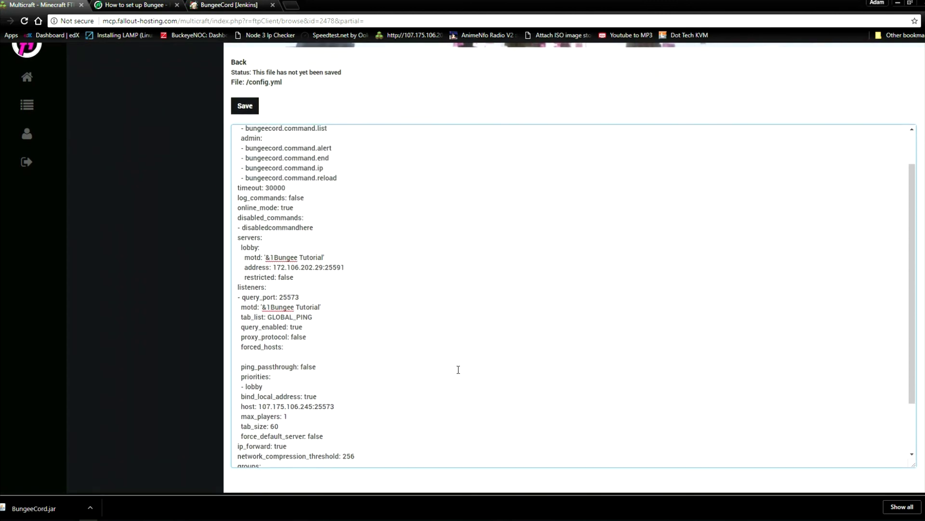
click(246, 106)
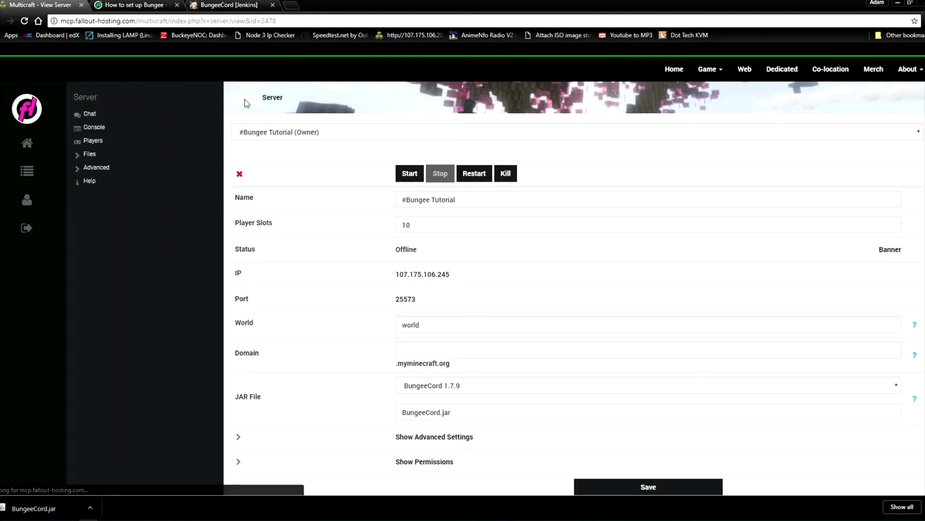
Start the Bungee server from the Console and confirm it is listening on 107.175.106.245:25573.
click(94, 127)
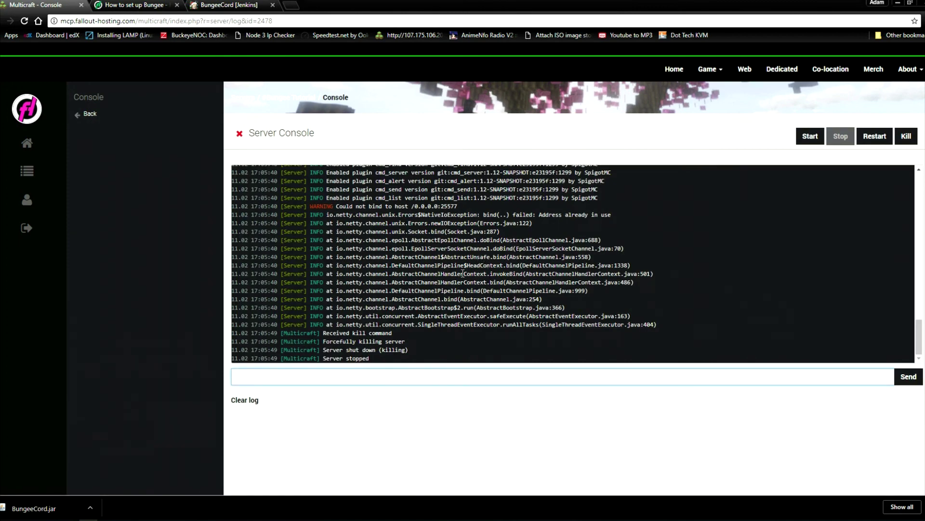
click(807, 141)
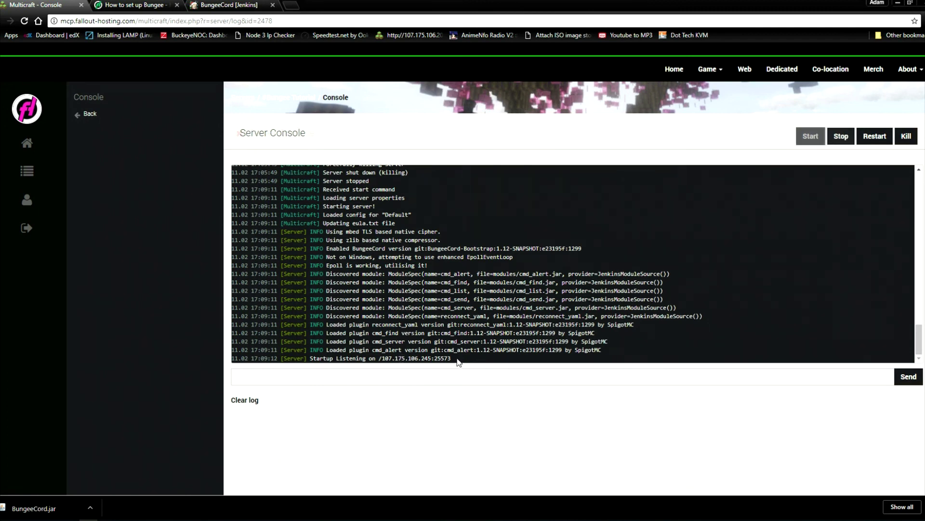
drag(463, 361, 314, 359)
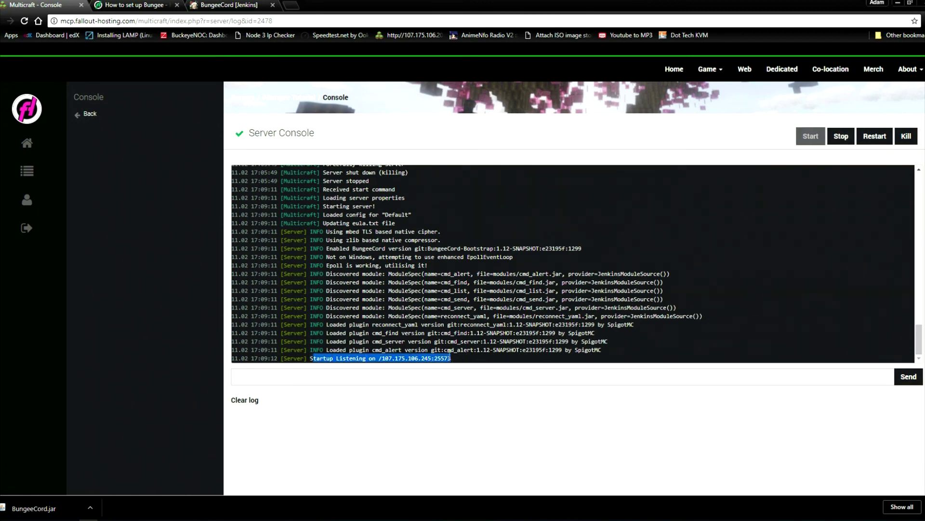
click(487, 350)
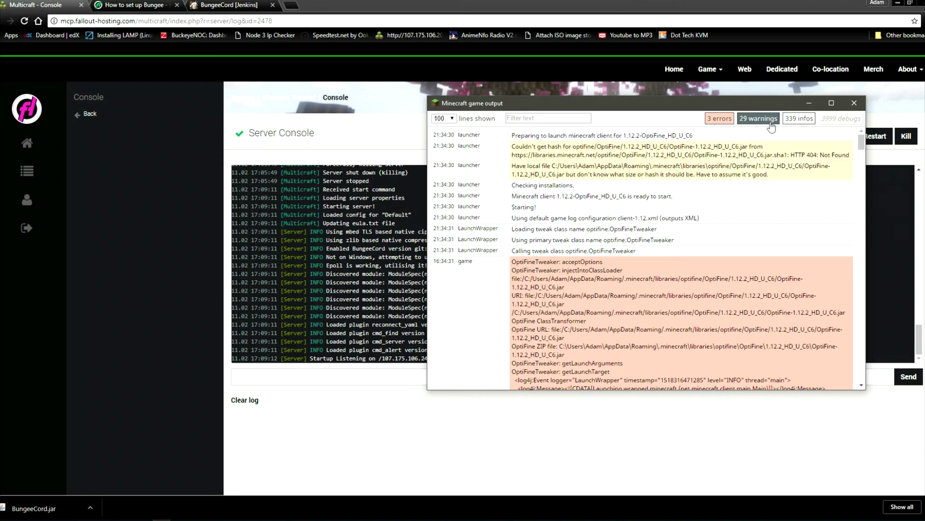
click(854, 102)
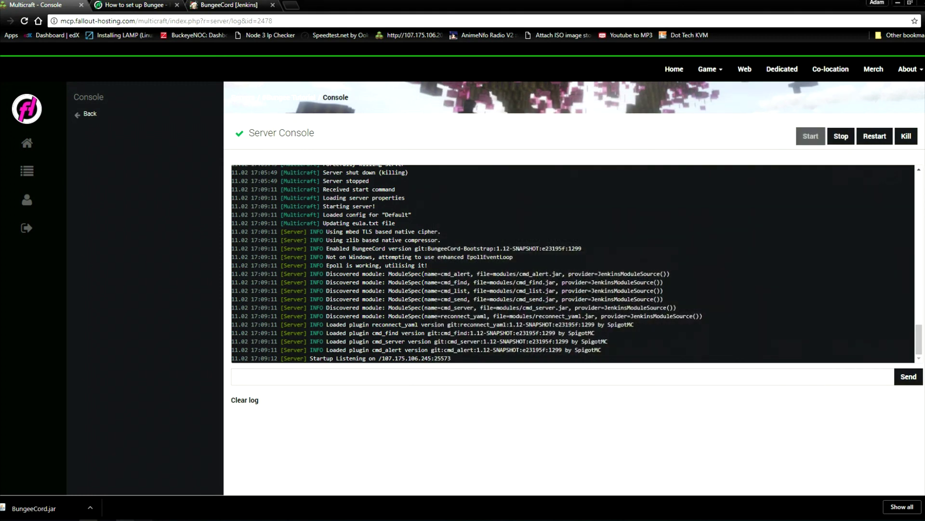
Start Minecraft 1.12.2 OptiFine from the Minecraft Launcher and maximize the game window.
key(super)
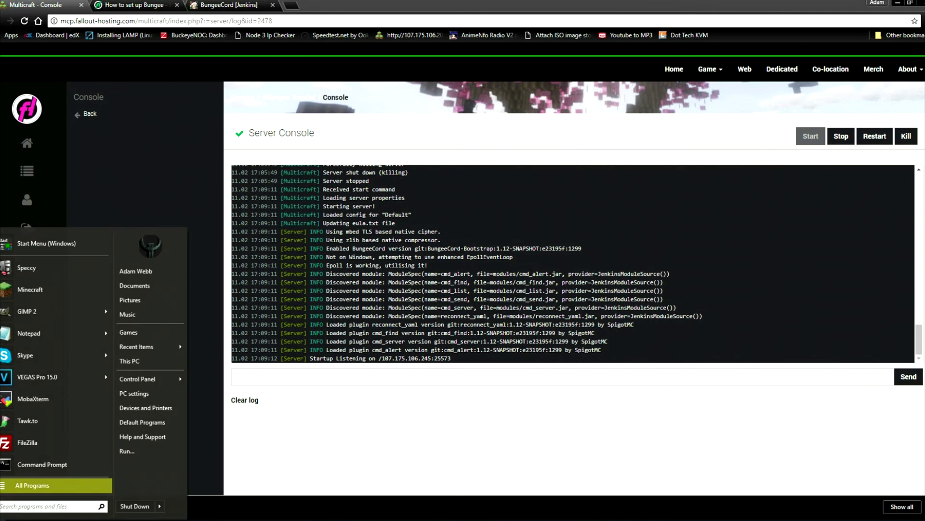
click(21, 296)
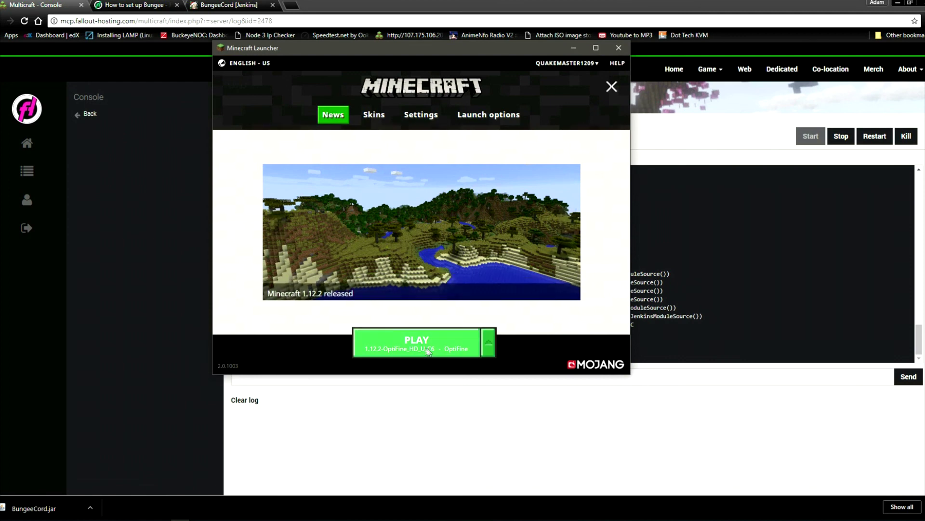
click(421, 345)
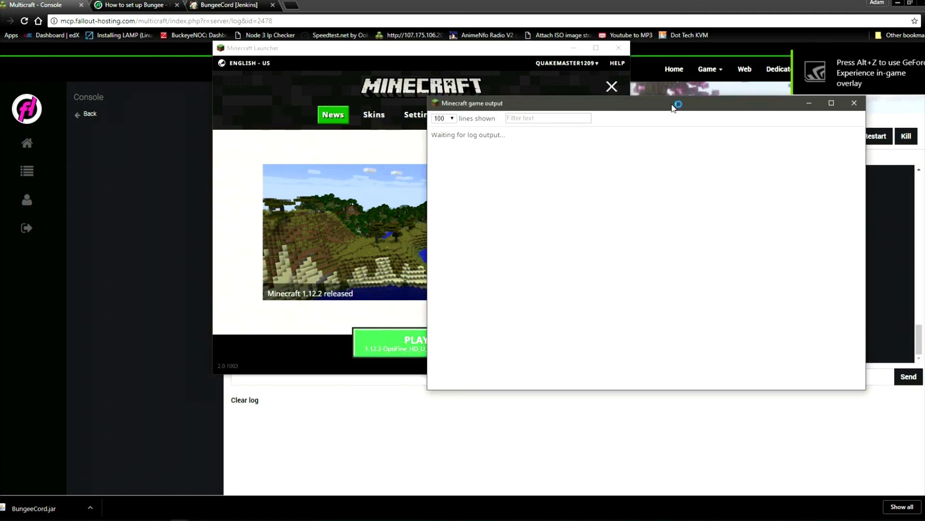
drag(674, 107, 559, 110)
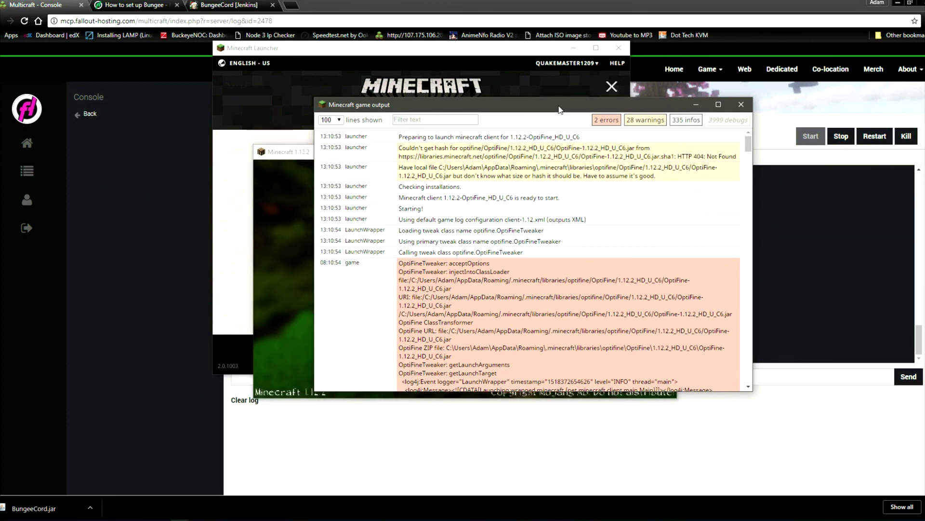
click(281, 200)
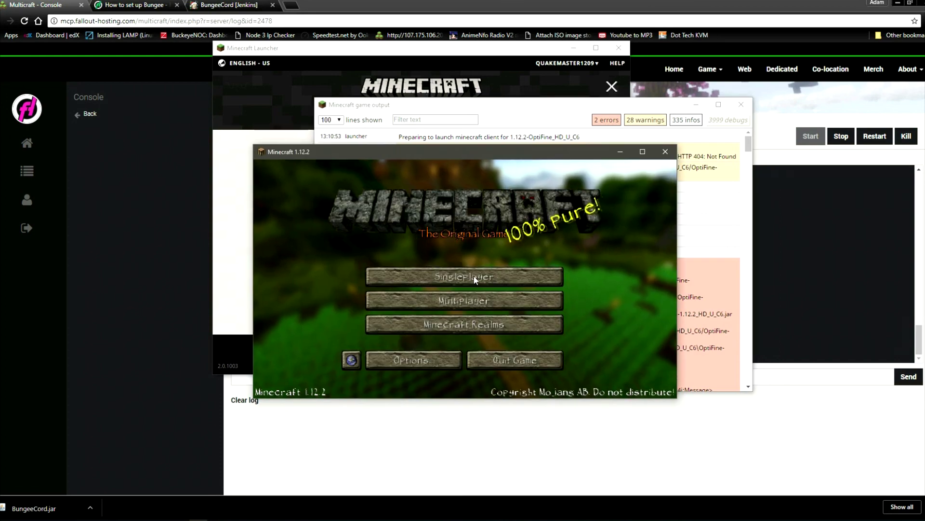
click(648, 154)
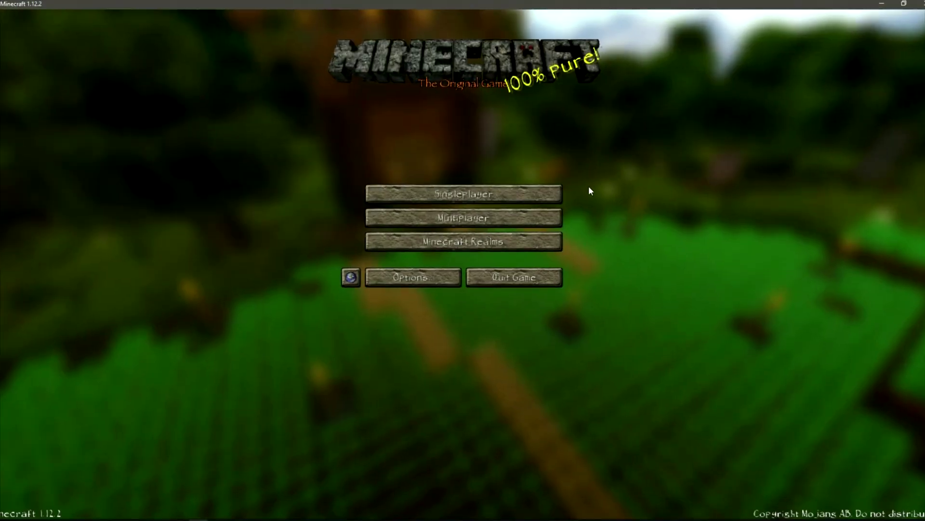
Join the Bungee server through Multiplayer Direct Connect and look around its world.
click(476, 216)
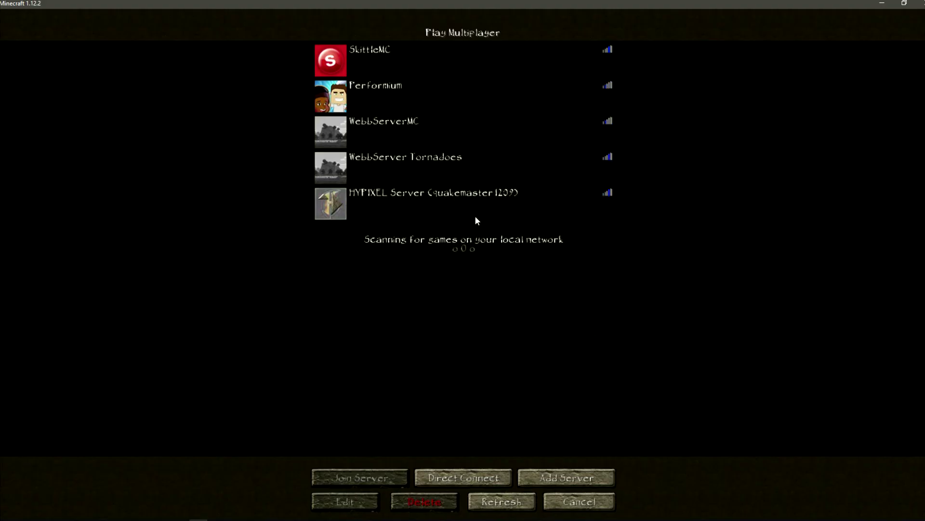
click(460, 477)
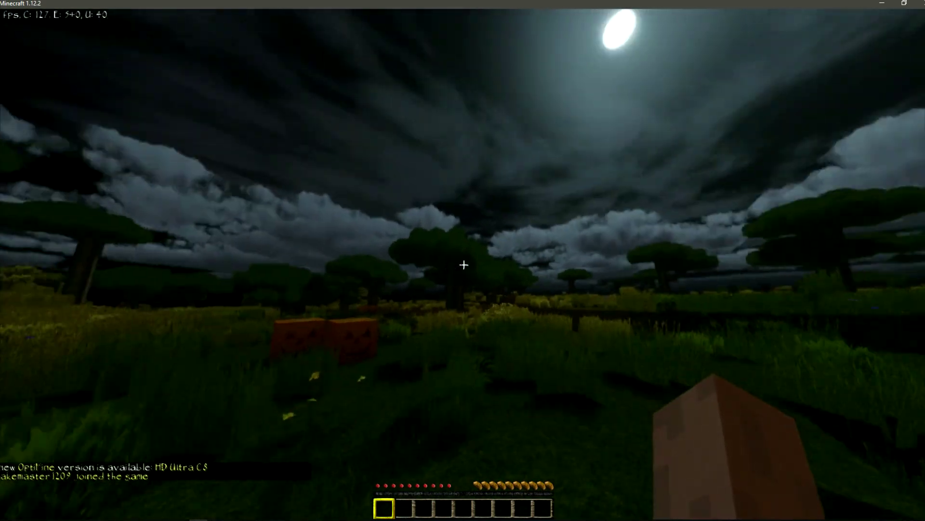
mouse_move(464, 265)
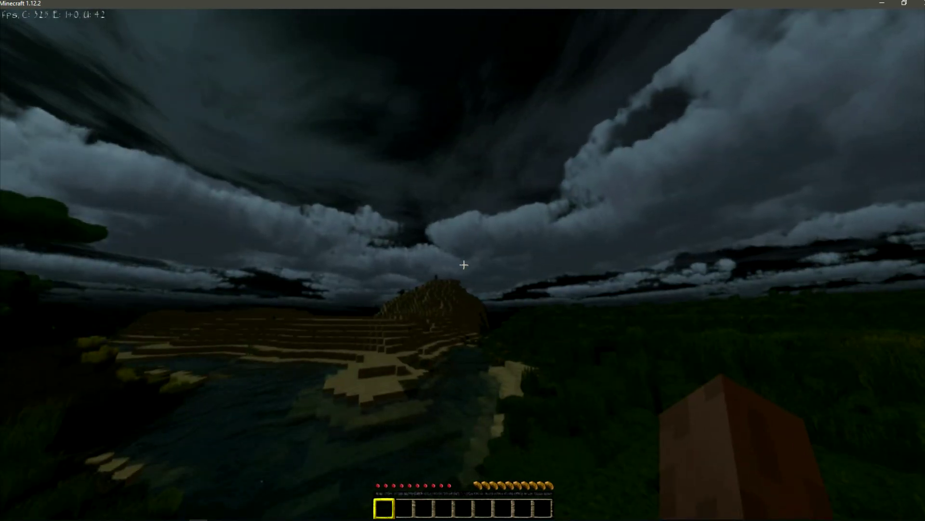
Disconnect from the Bungee server and quit Minecraft from the main menu.
key(Escape)
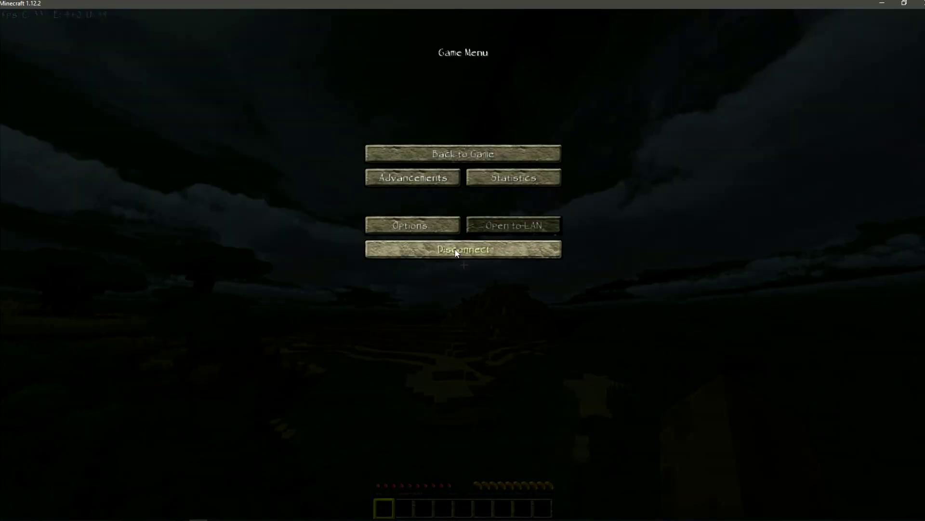
click(457, 249)
key(Escape)
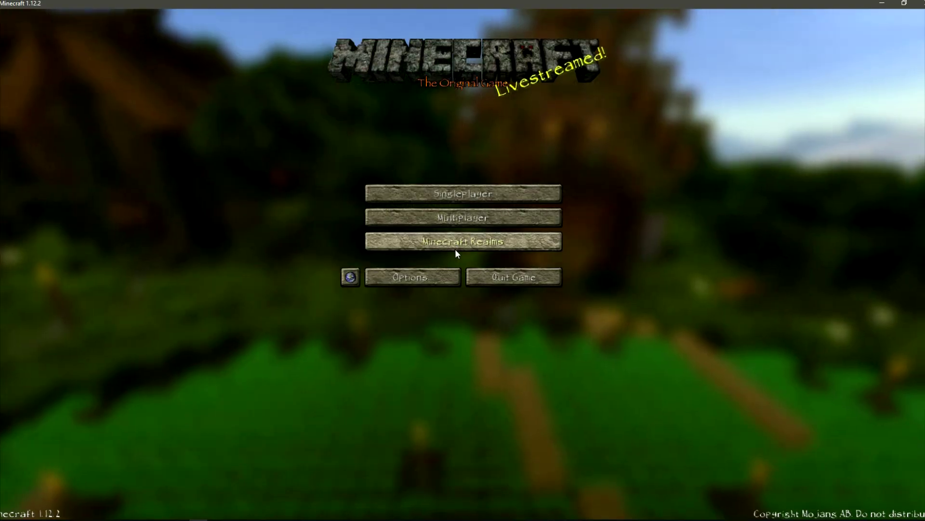
click(498, 273)
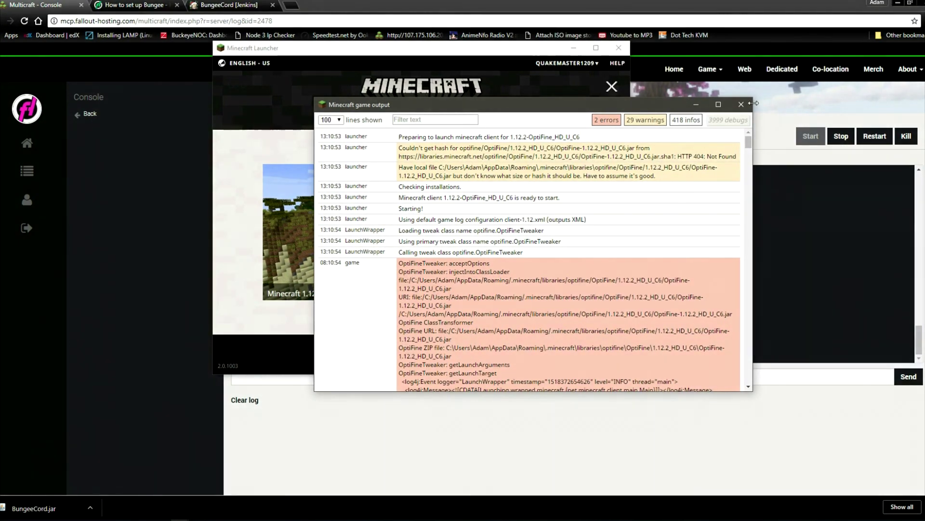